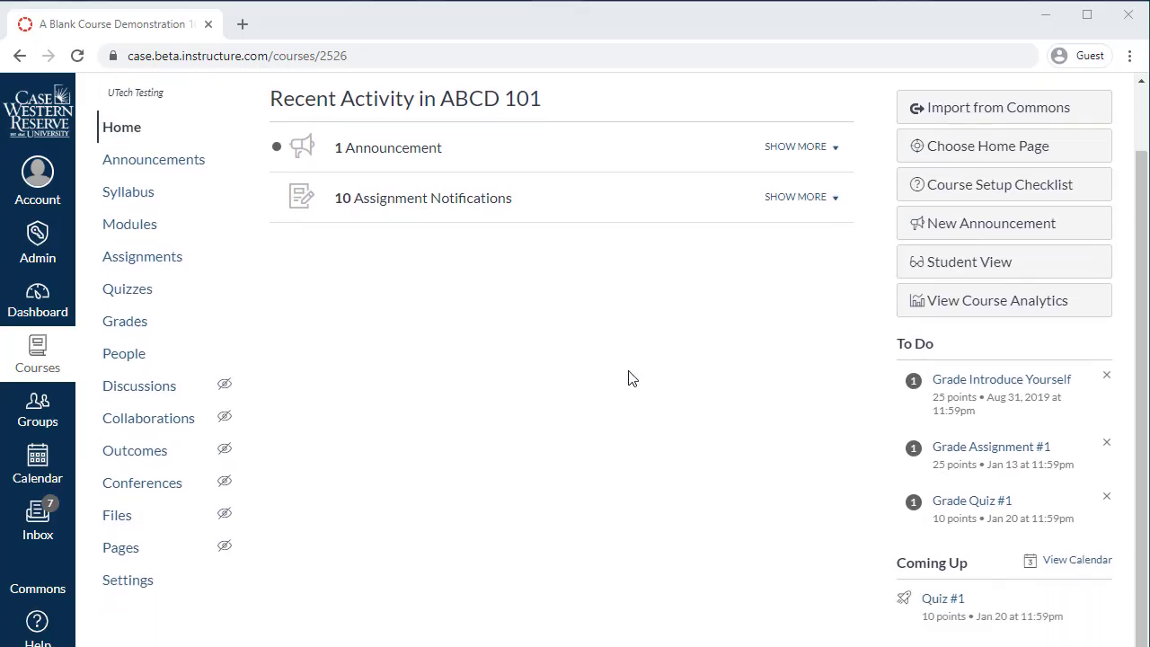
Switch on the RCE Enhancements feature option in the course settings.
{"action": "left_click", "coordinate": [133, 579]}
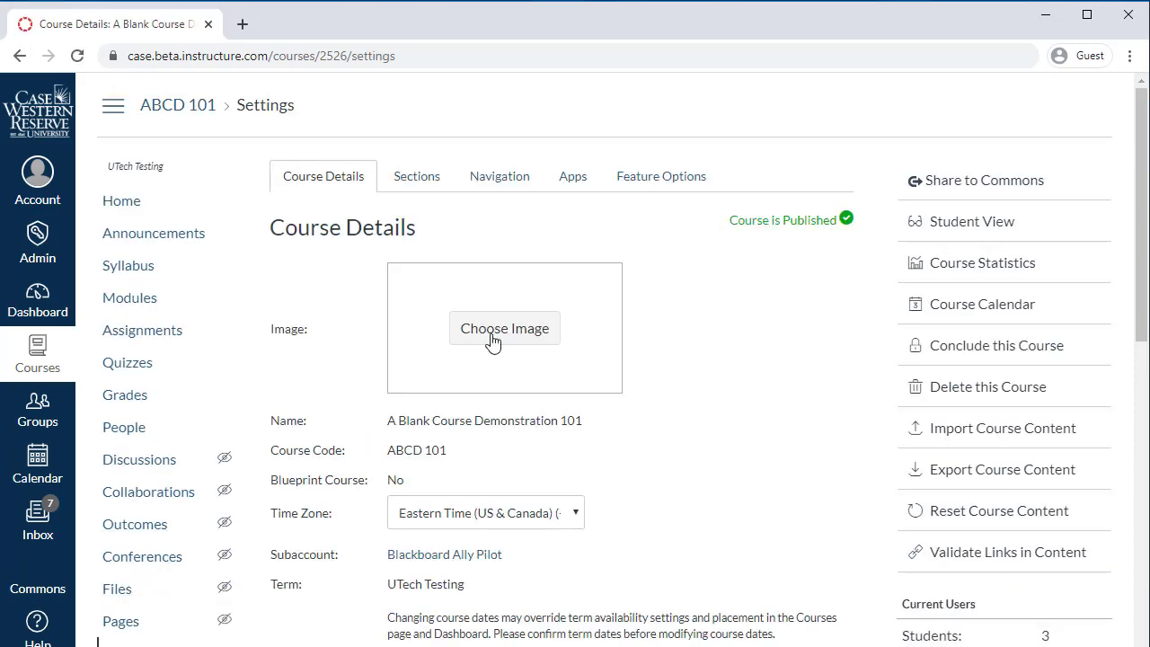
{"action": "left_click", "coordinate": [670, 183]}
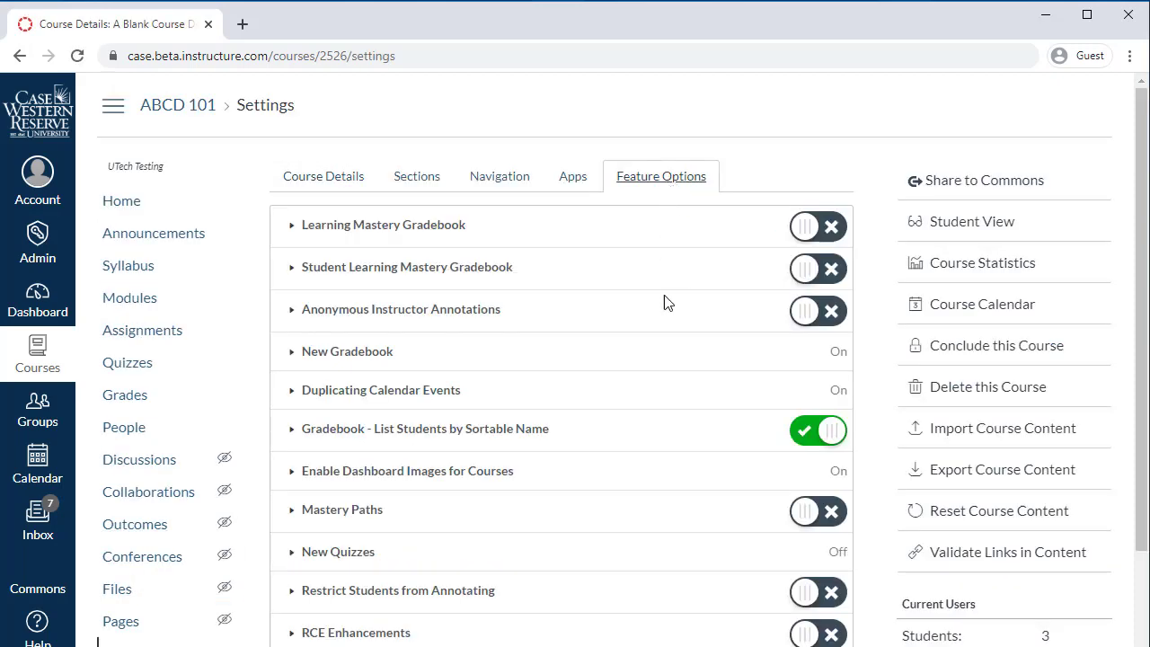
{"action": "scroll", "coordinate": [663, 378], "scroll_direction": "down", "scroll_amount": 2}
{"action": "scroll", "coordinate": [663, 378], "scroll_direction": "down", "scroll_amount": 1}
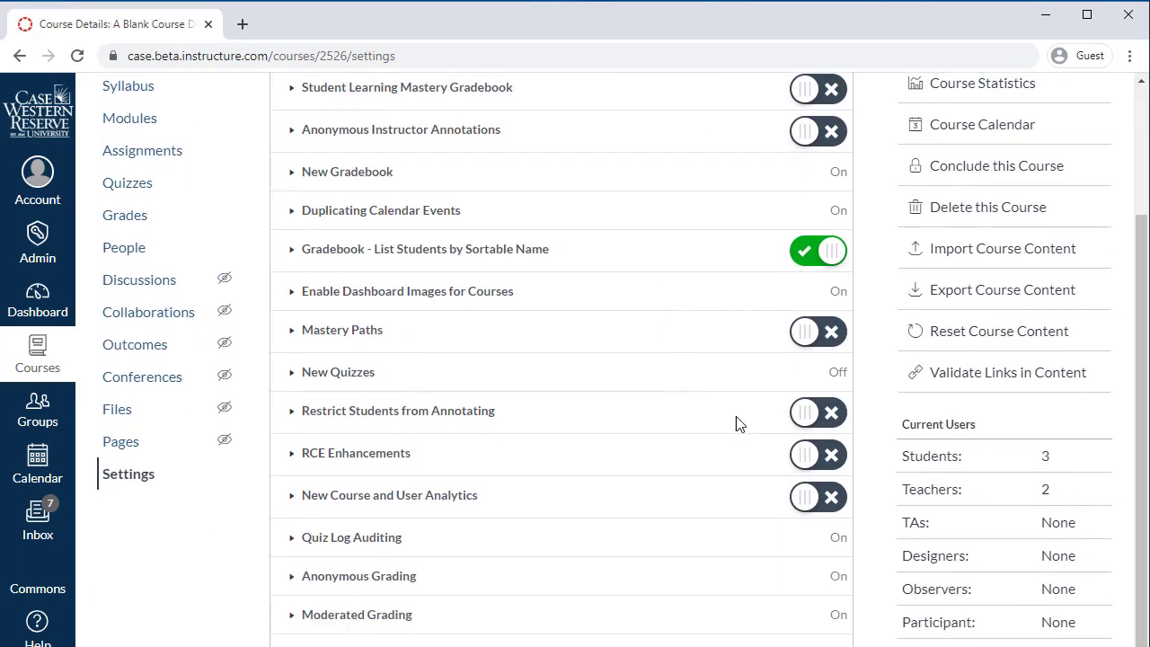
{"action": "left_click", "coordinate": [802, 458]}
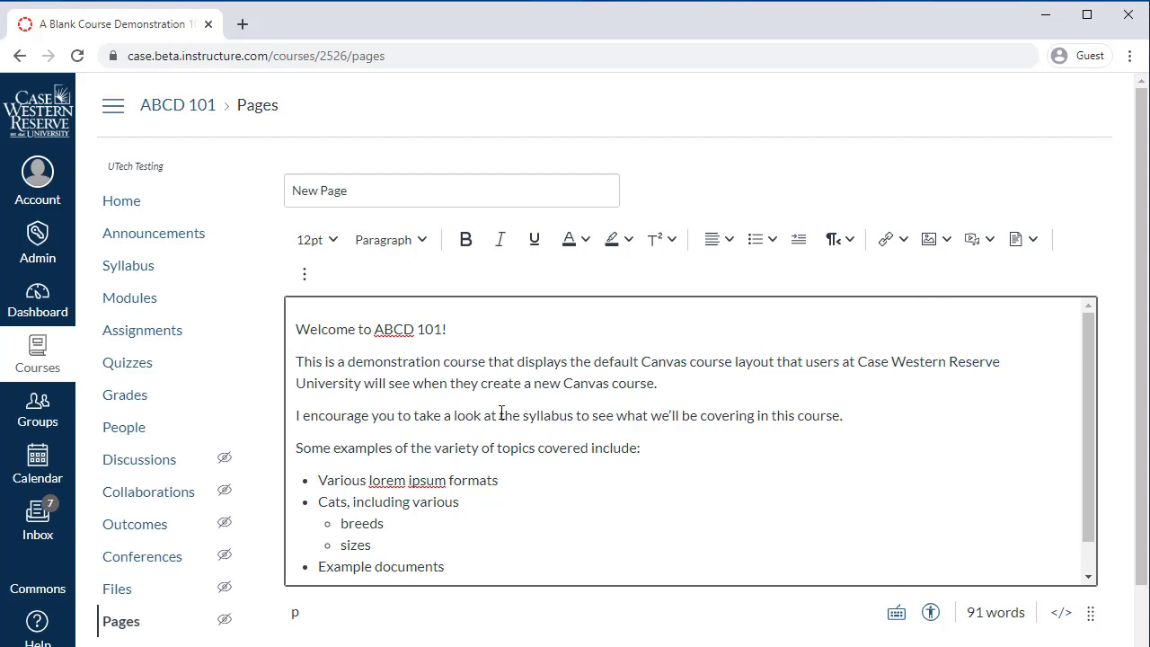
Link the words "the syllabus" in the page text to the course navigation's Syllabus page.
{"action": "left_click_drag", "start_coordinate": [500, 411], "coordinate": [574, 415]}
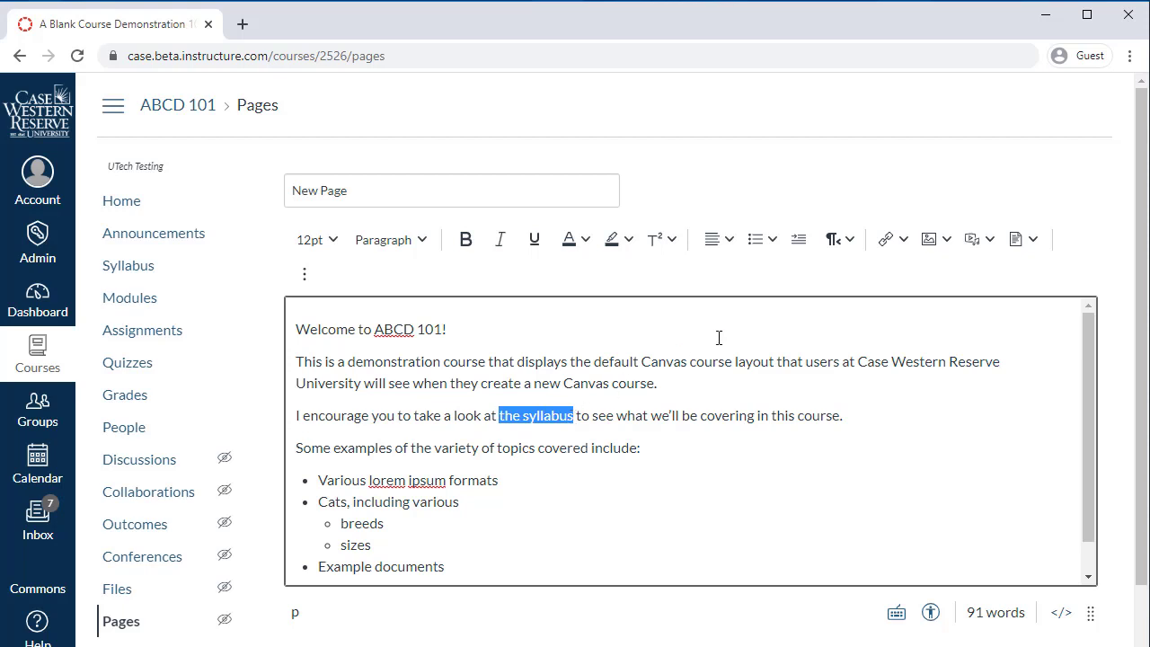
{"action": "left_click", "coordinate": [891, 244]}
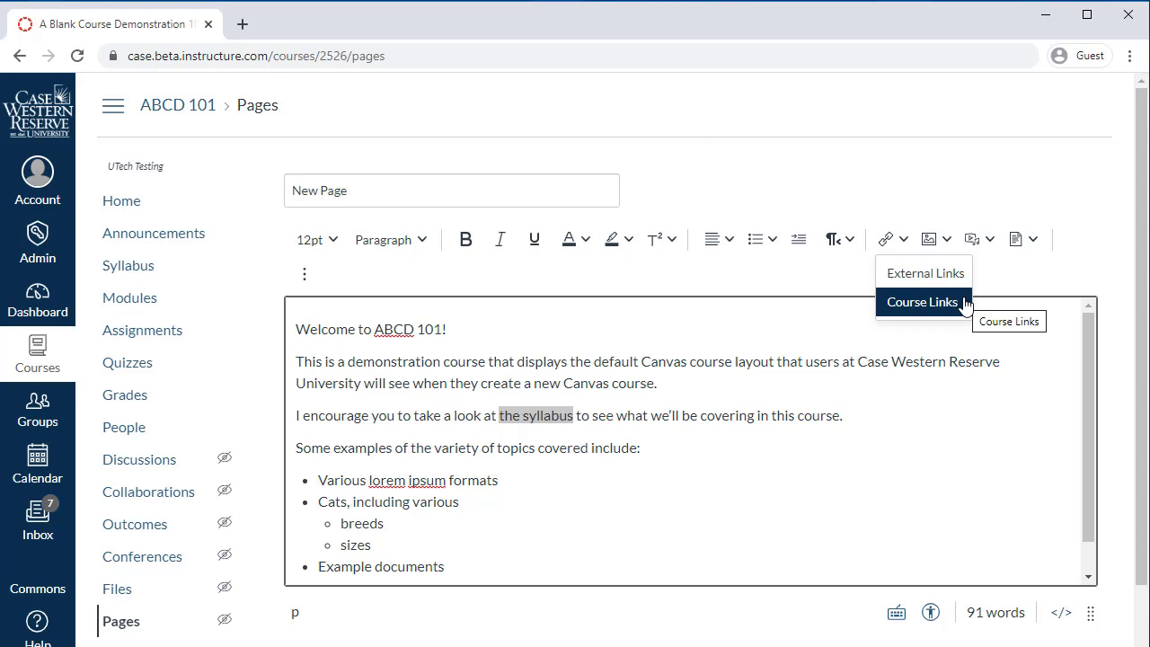
{"action": "left_click", "coordinate": [962, 303]}
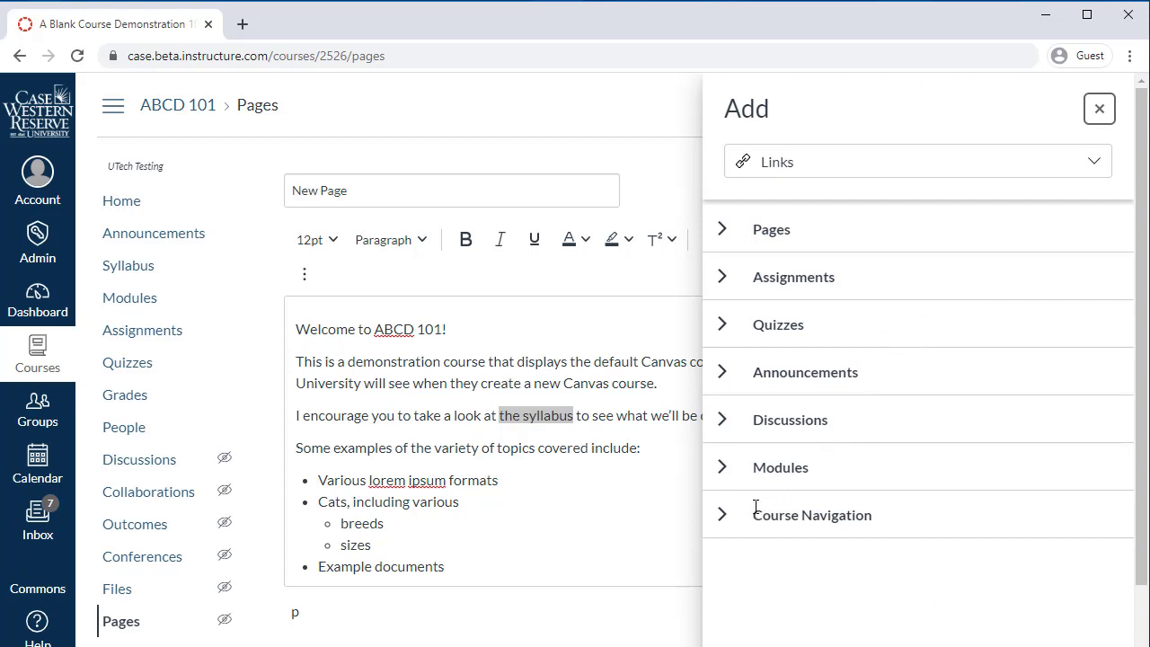
{"action": "left_click", "coordinate": [722, 517]}
{"action": "scroll", "coordinate": [722, 521], "scroll_direction": "down", "scroll_amount": 3}
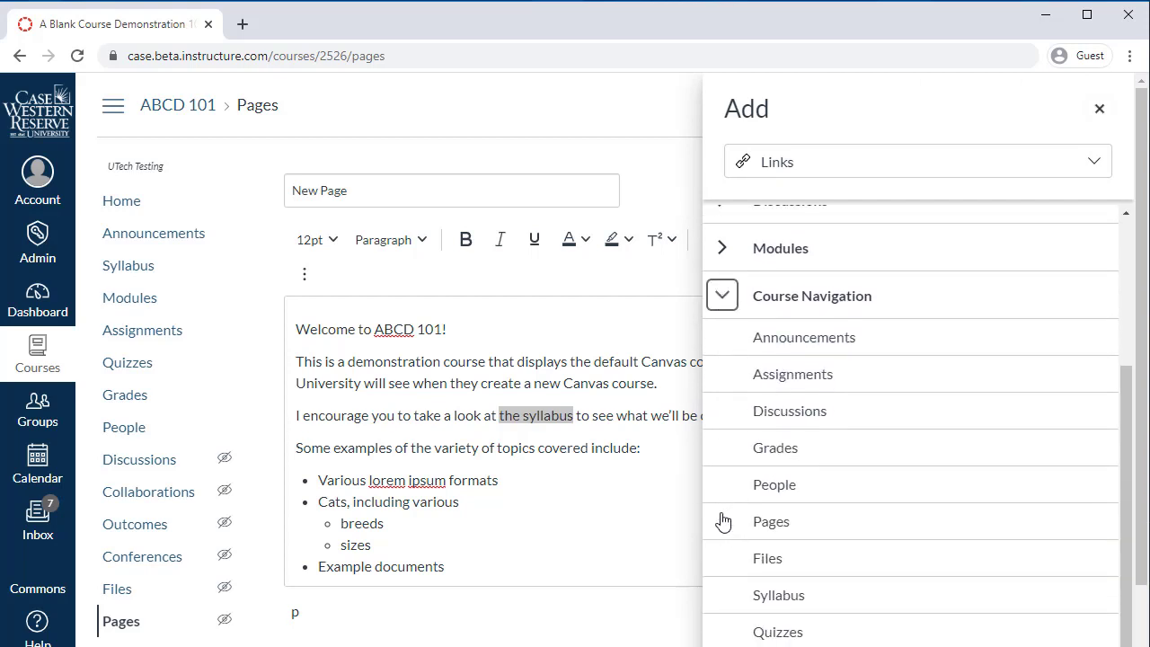
{"action": "left_click", "coordinate": [746, 598]}
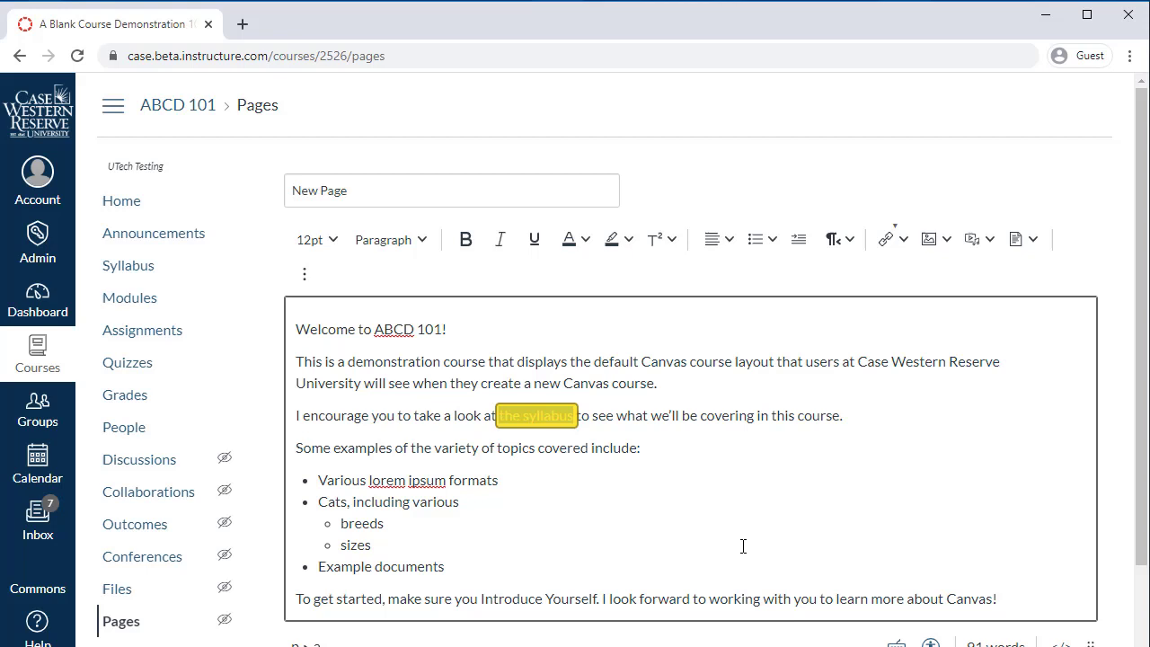
{"action": "left_click", "coordinate": [860, 416]}
Select the phrase "variety of topics" in the sentence above the bulleted list.
{"action": "scroll", "coordinate": [862, 417], "scroll_direction": "down", "scroll_amount": 1}
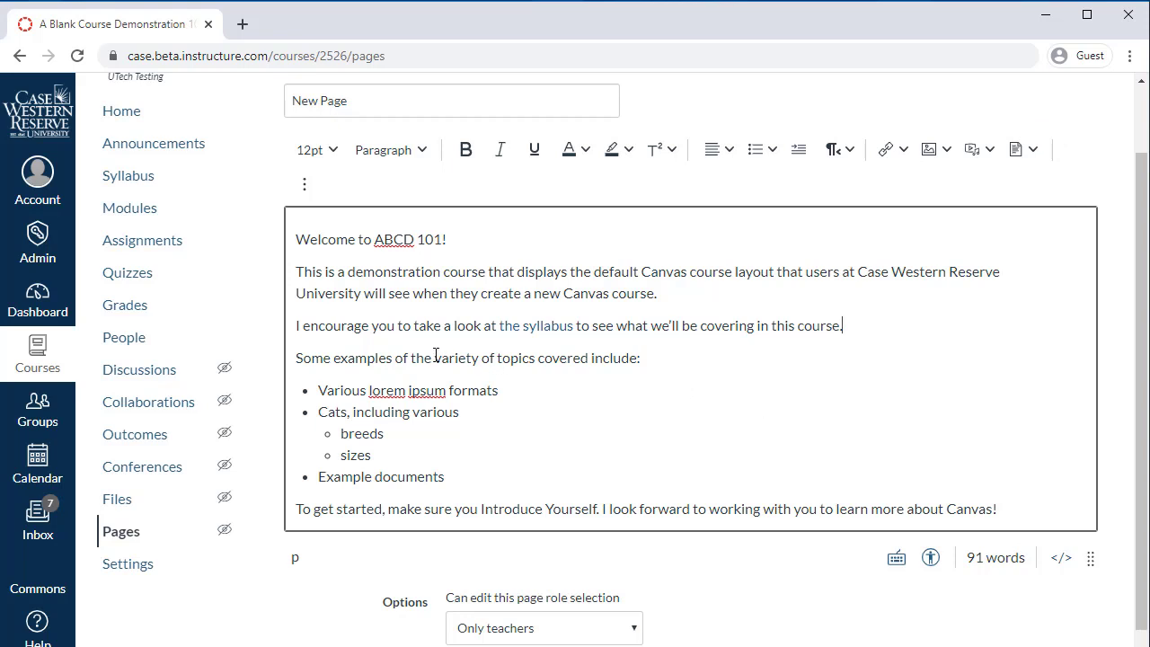
{"action": "left_click_drag", "start_coordinate": [435, 357], "coordinate": [536, 359]}
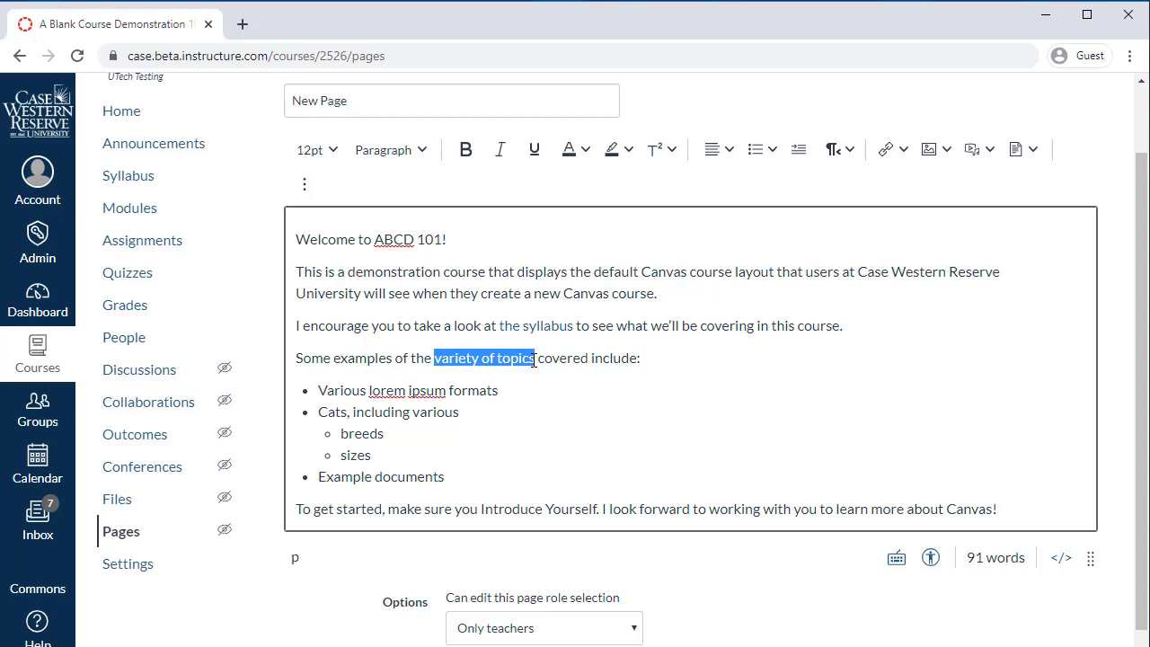
{"action": "left_click", "coordinate": [1027, 151]}
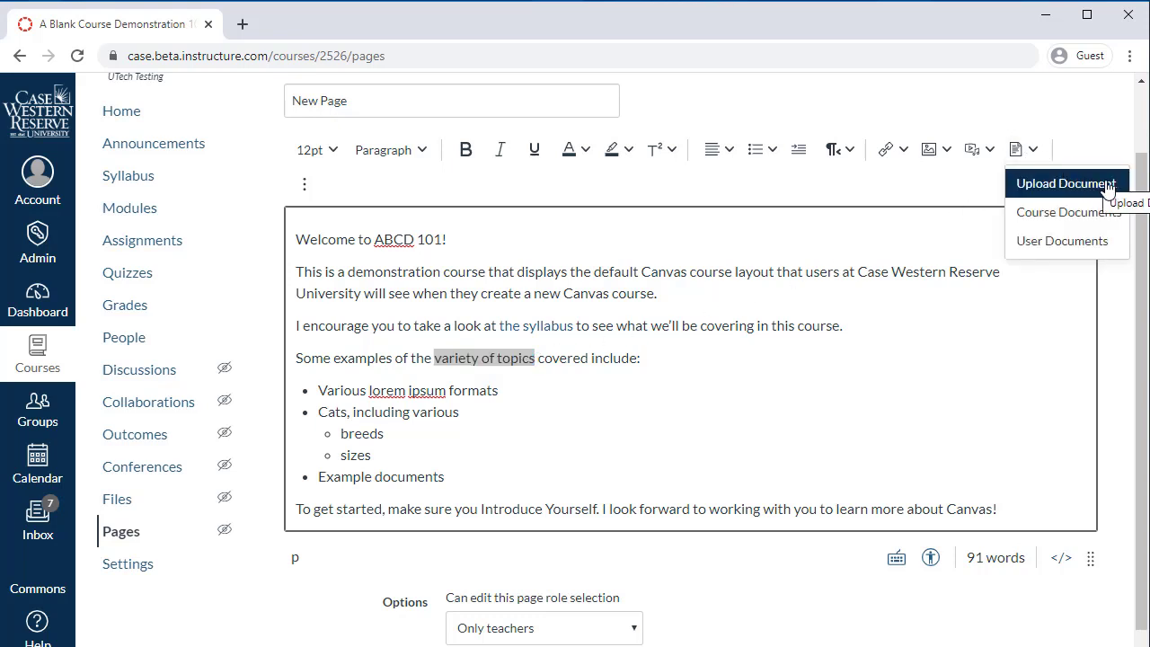
{"action": "left_click", "coordinate": [1065, 183]}
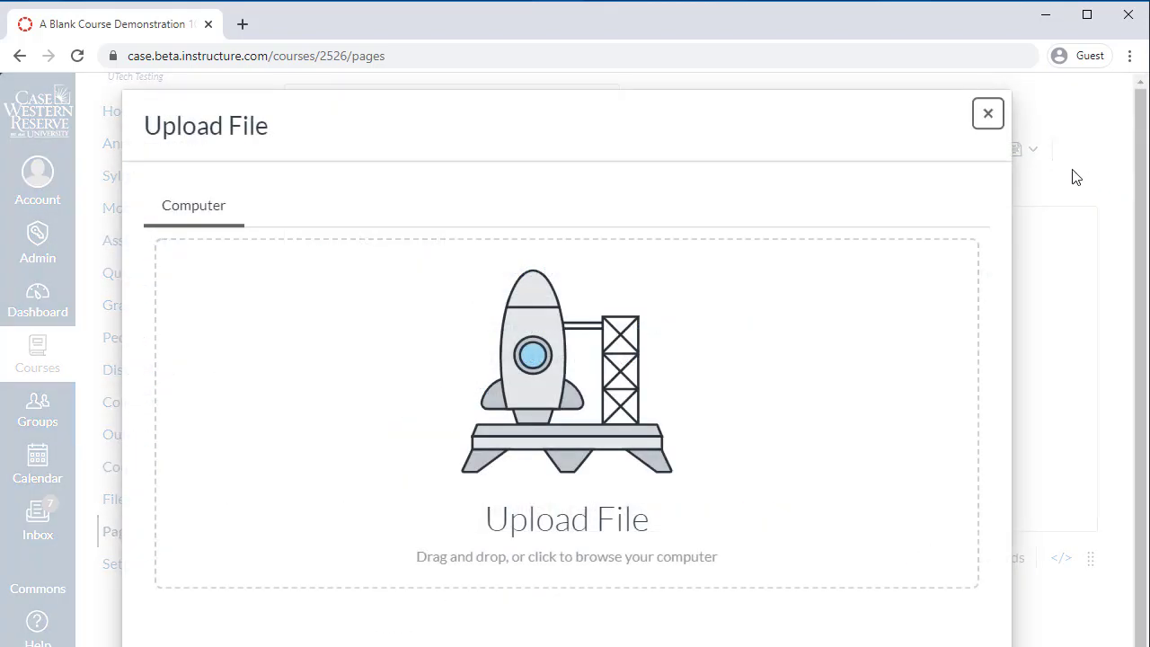
{"action": "left_click", "coordinate": [988, 114]}
Link the selected phrase "variety of topics" to the existing course document Instructions for Assignment.docx.
{"action": "left_click", "coordinate": [1033, 150]}
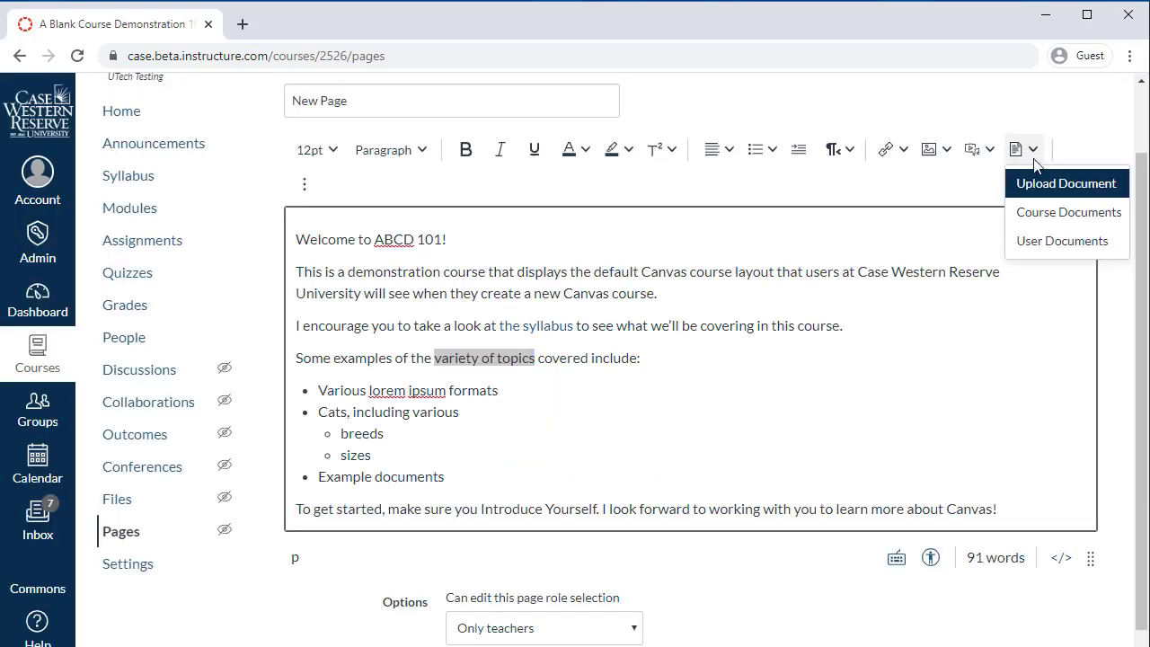
{"action": "left_click", "coordinate": [1068, 216]}
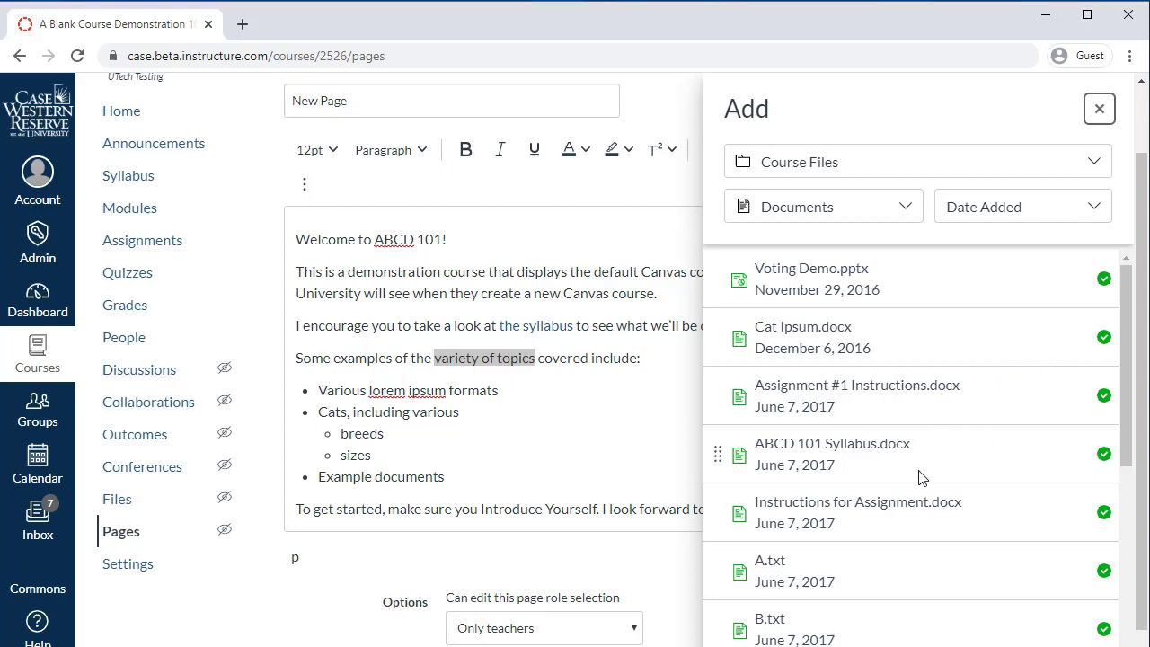
{"action": "left_click", "coordinate": [911, 507]}
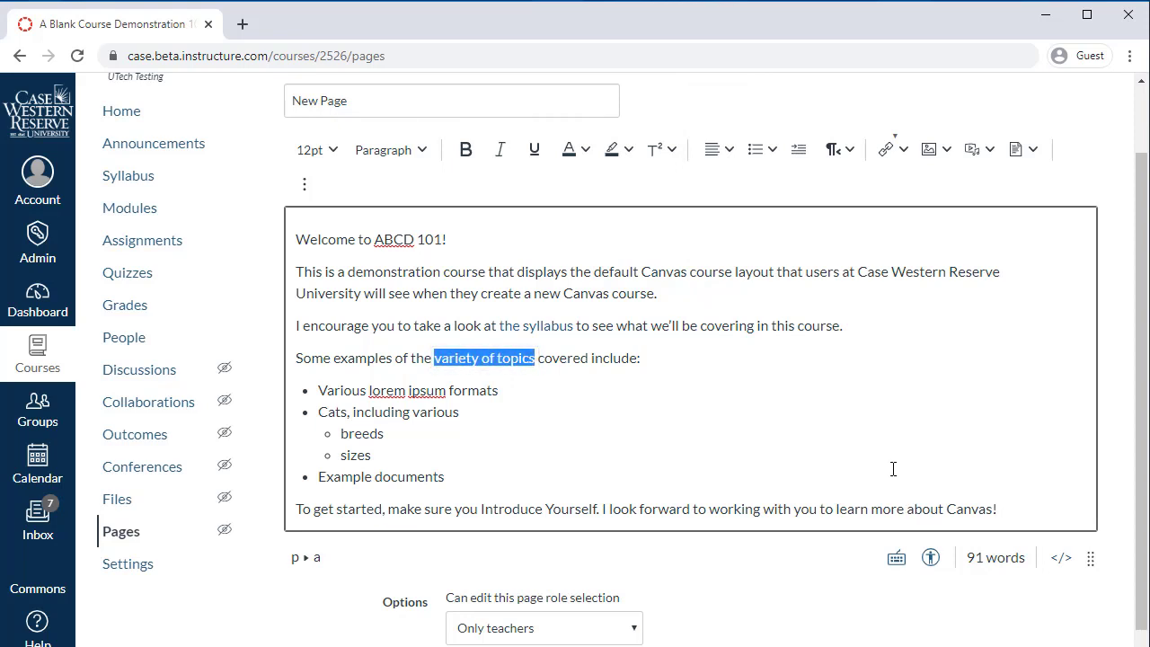
{"action": "left_click", "coordinate": [806, 363]}
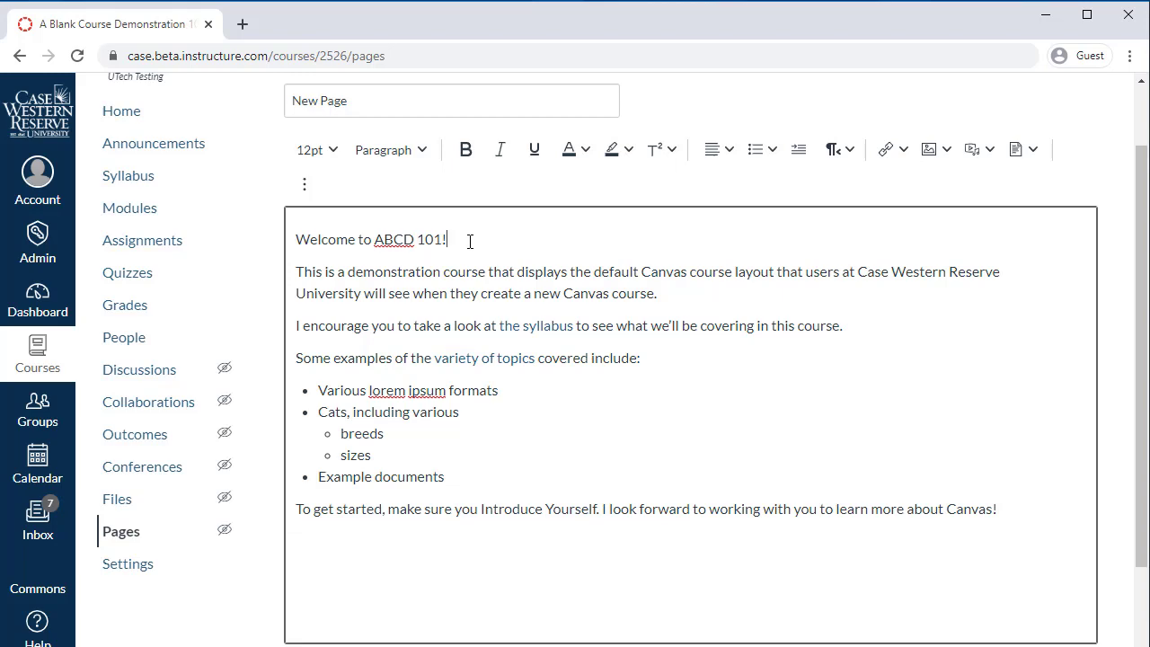
On a new line below "Welcome to ABCD 101!", insert the colourful painted-planks Welcome image from an Unsplash search for "welcome".
{"action": "key", "text": "Return"}
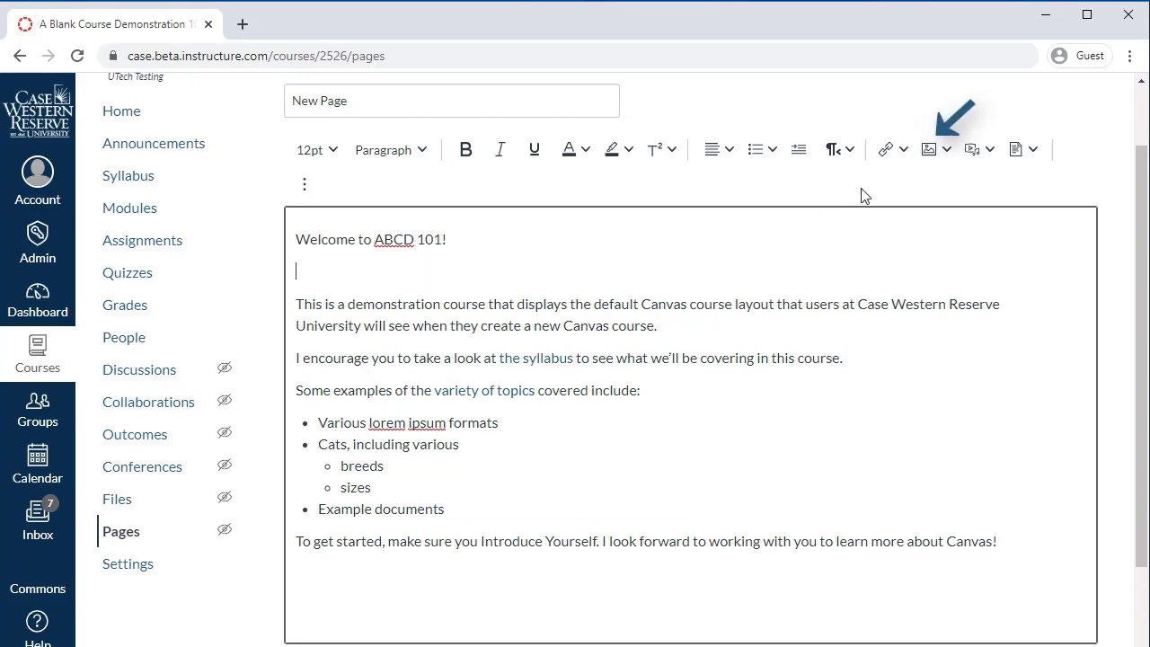
{"action": "left_click", "coordinate": [929, 150]}
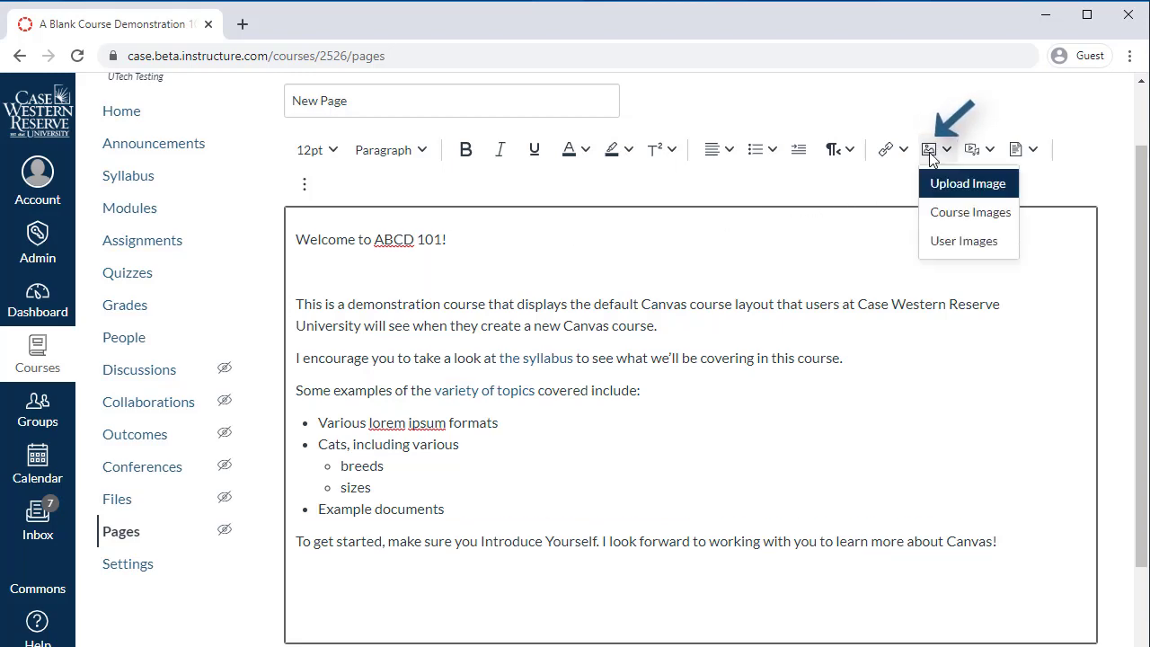
{"action": "left_click", "coordinate": [1007, 184]}
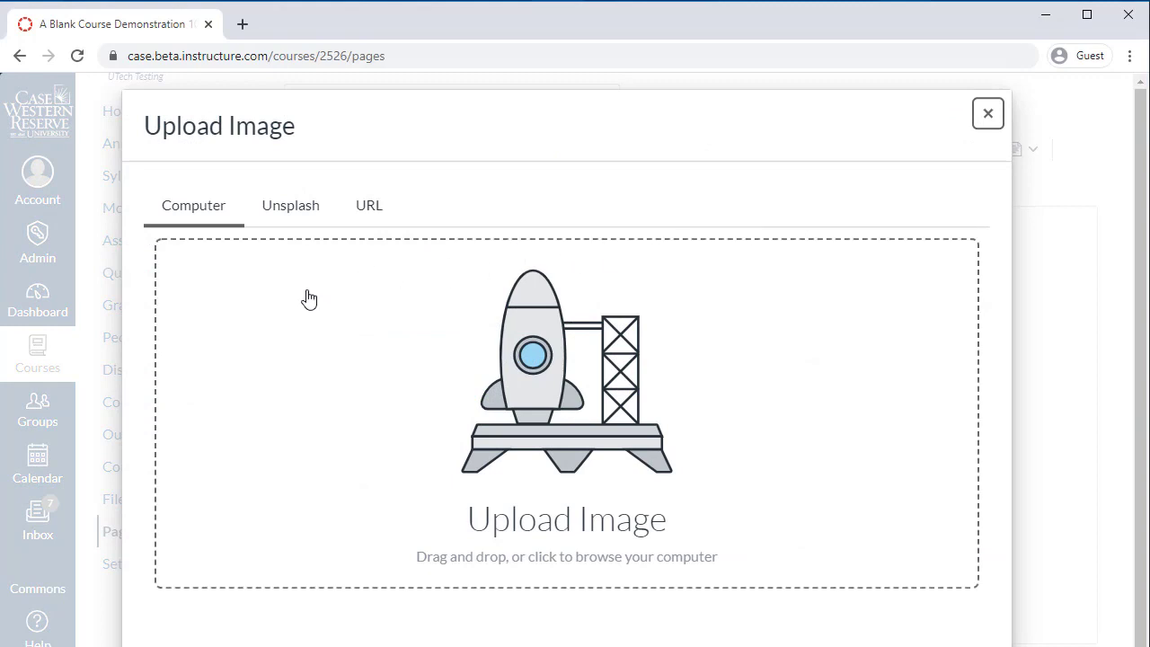
{"action": "left_click", "coordinate": [298, 214]}
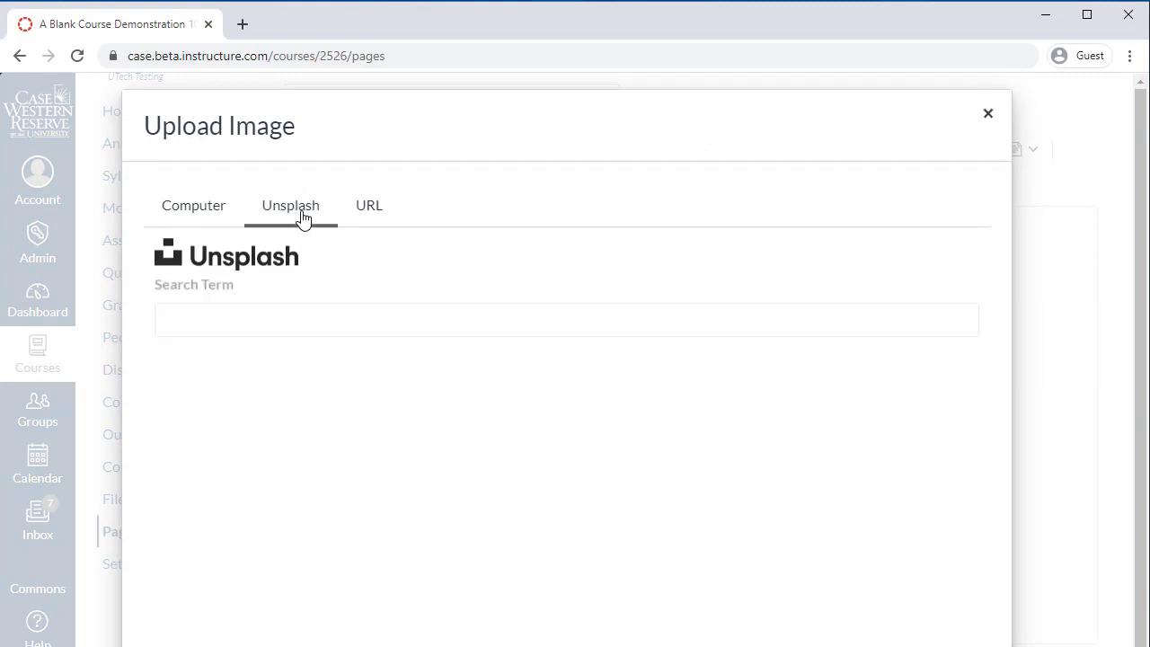
{"action": "left_click", "coordinate": [293, 320]}
{"action": "type", "text": "welcome"}
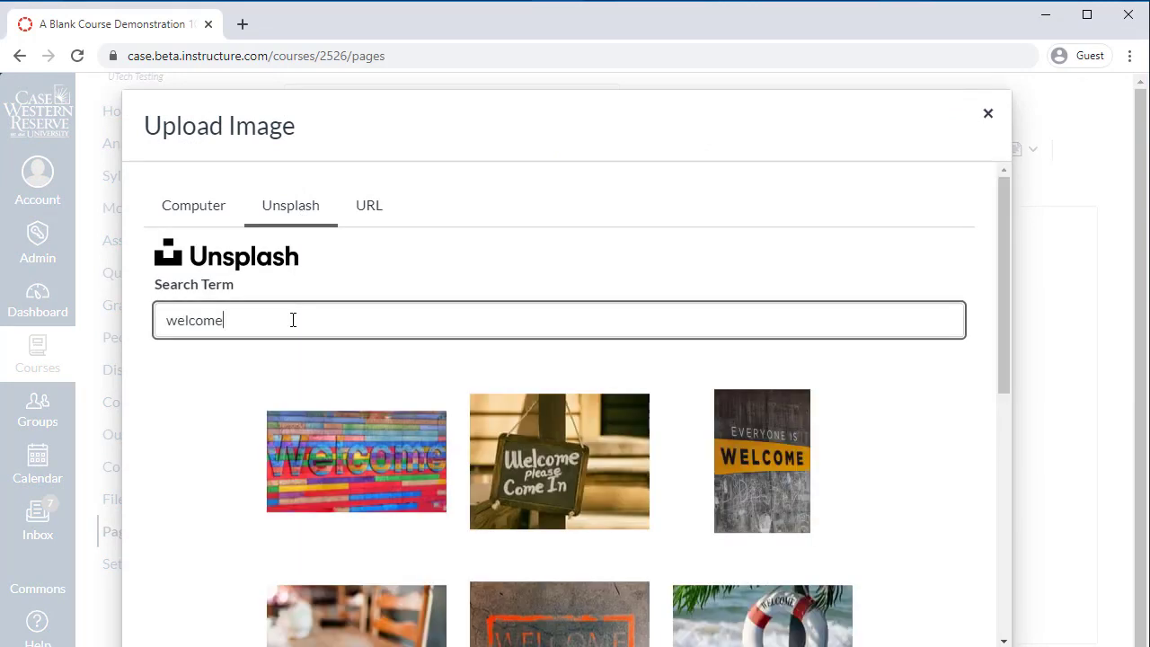
{"action": "left_click", "coordinate": [367, 464]}
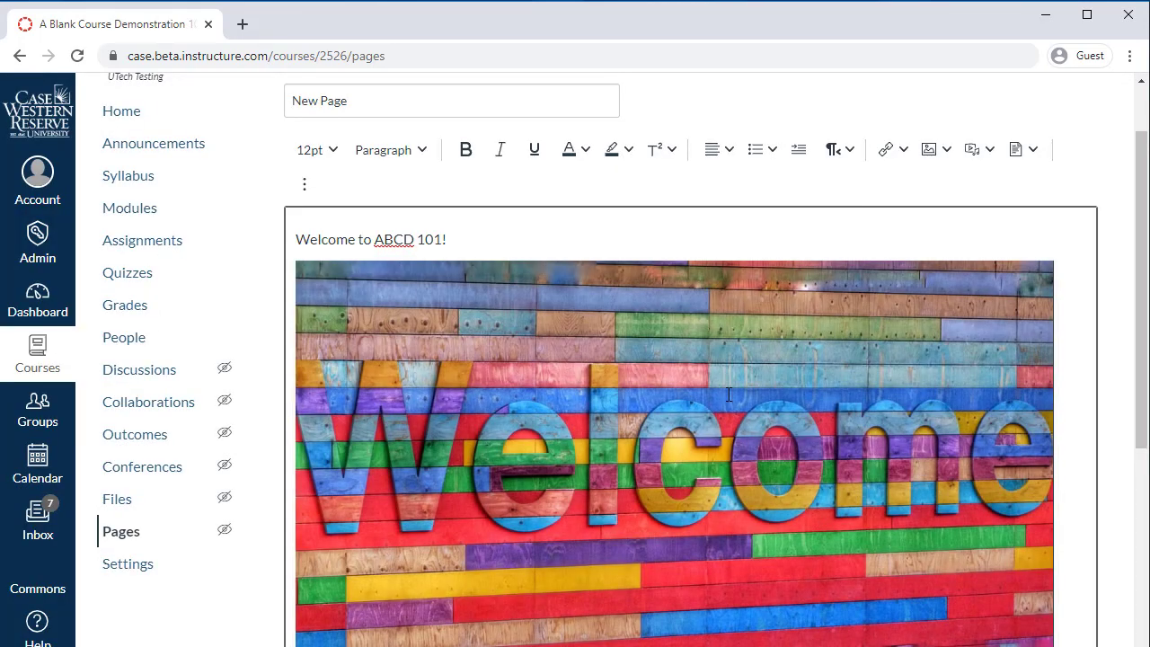
Set the inserted Welcome image's size to Small.
{"action": "left_click", "coordinate": [672, 270]}
{"action": "left_click", "coordinate": [668, 239]}
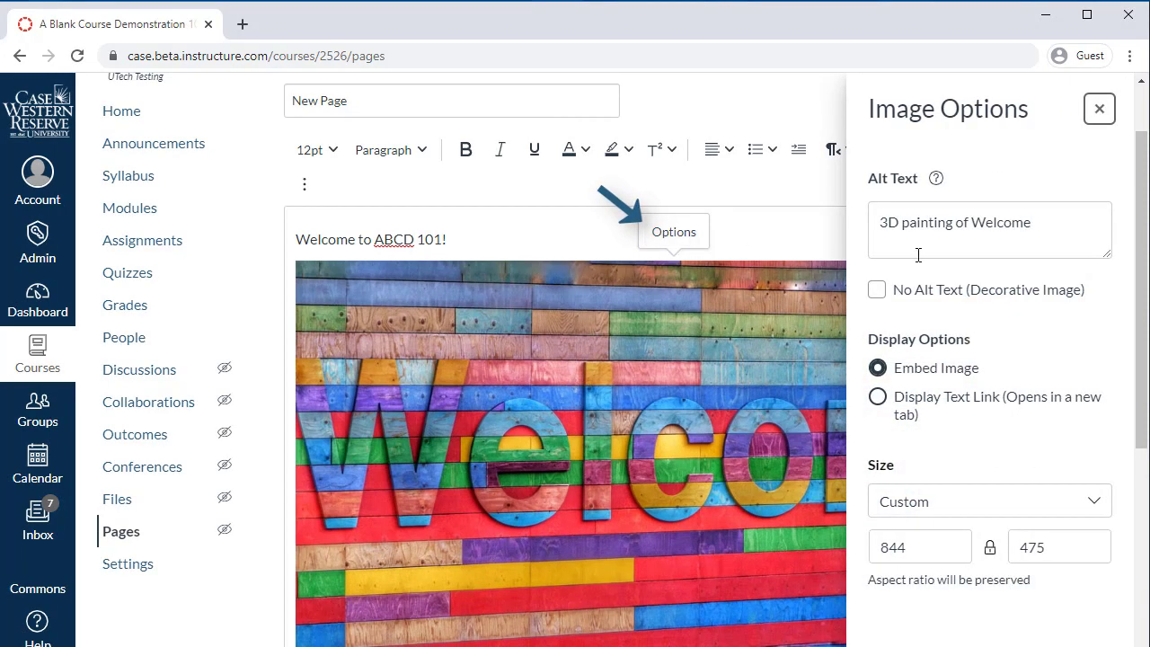
{"action": "left_click", "coordinate": [942, 505]}
{"action": "left_click", "coordinate": [941, 536]}
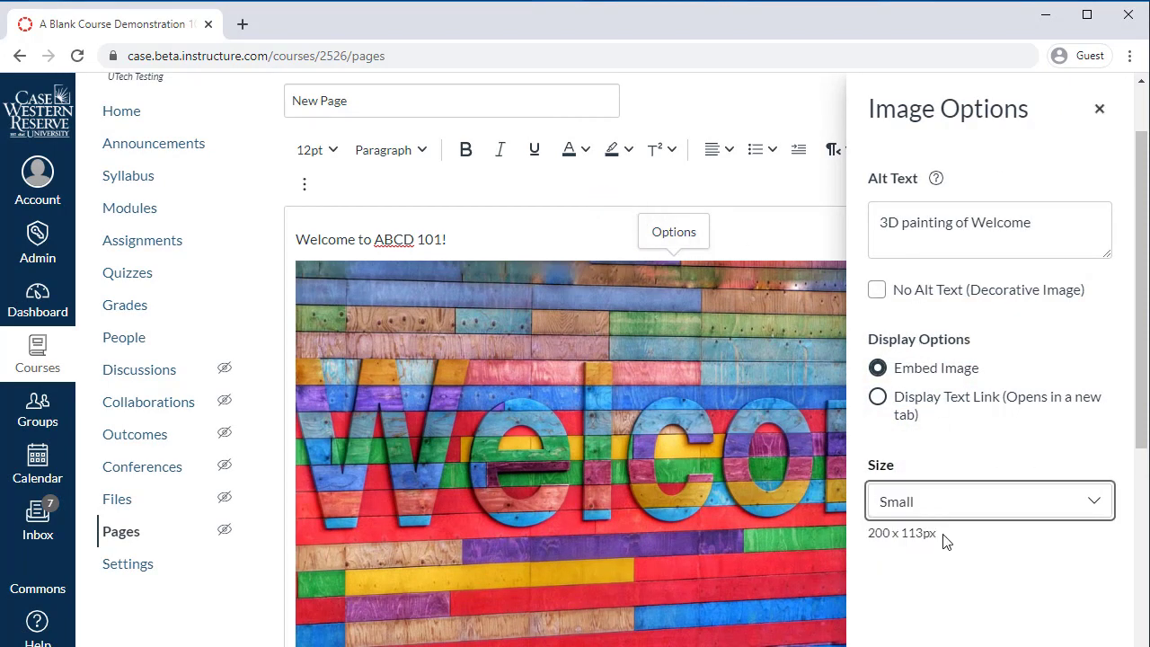
{"action": "left_click", "coordinate": [1077, 639]}
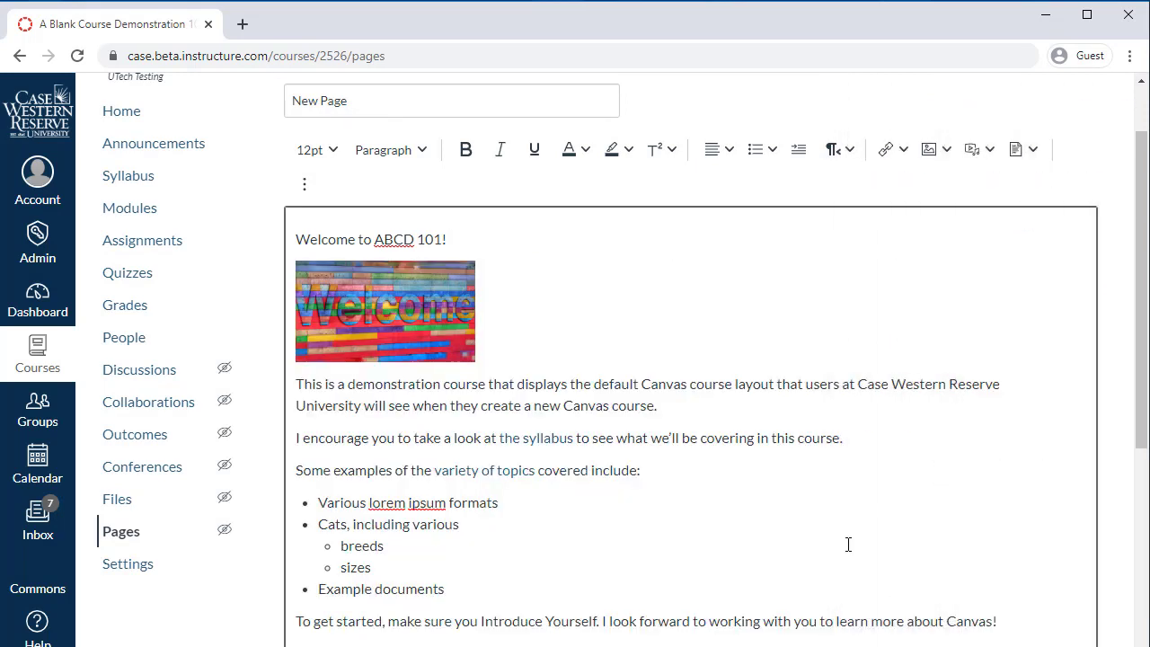
Open the editor's app selection and look through the available external apps.
{"action": "left_click", "coordinate": [306, 185]}
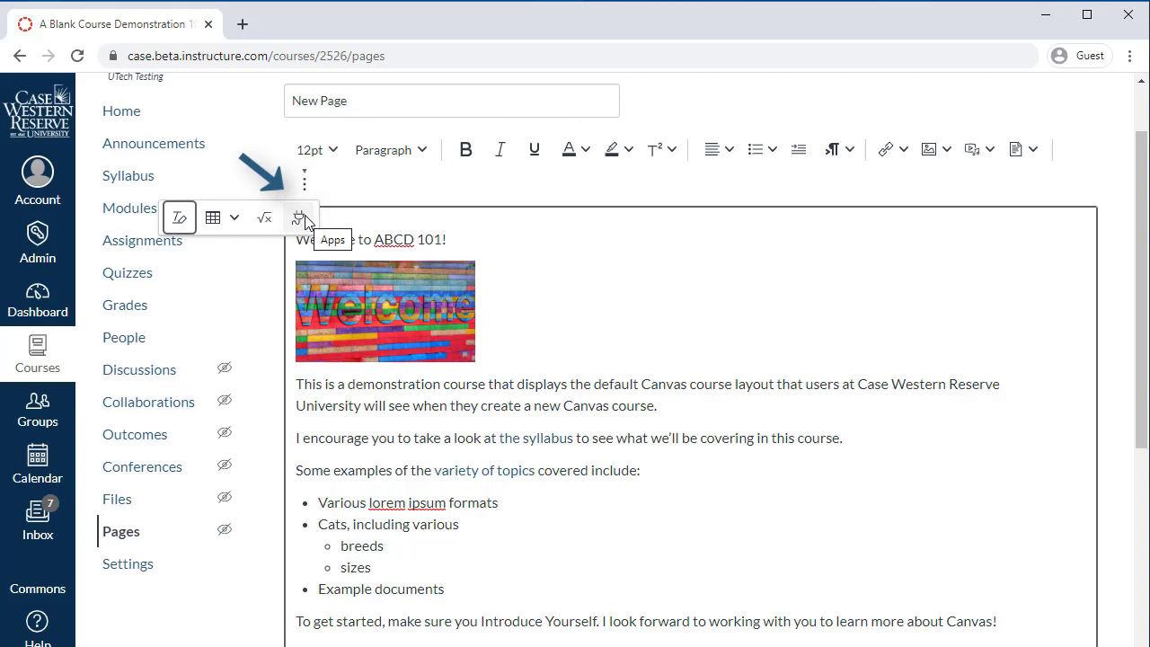
{"action": "left_click", "coordinate": [300, 218]}
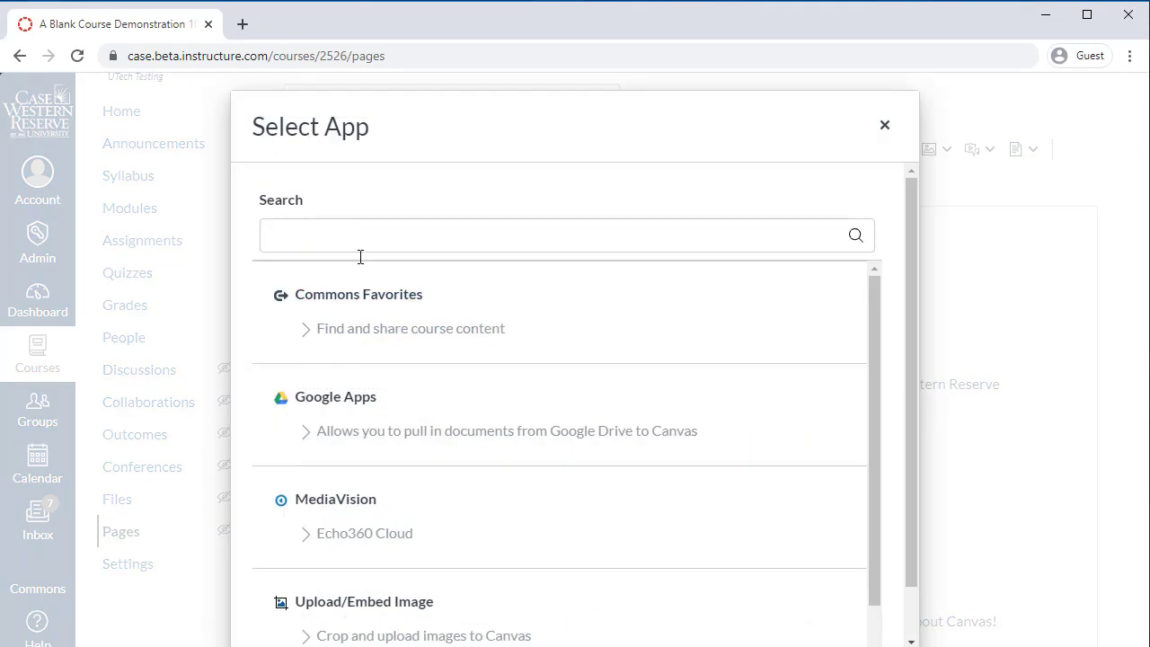
{"action": "scroll", "coordinate": [714, 422], "scroll_direction": "down", "scroll_amount": 1}
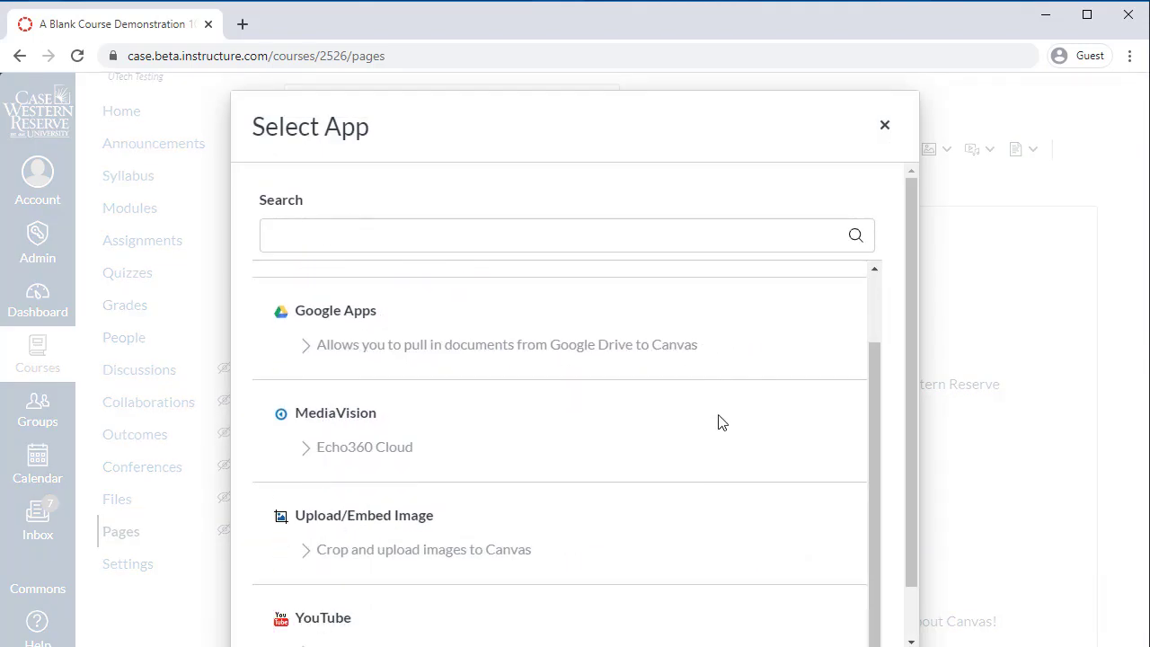
{"action": "scroll", "coordinate": [718, 423], "scroll_direction": "down", "scroll_amount": 1}
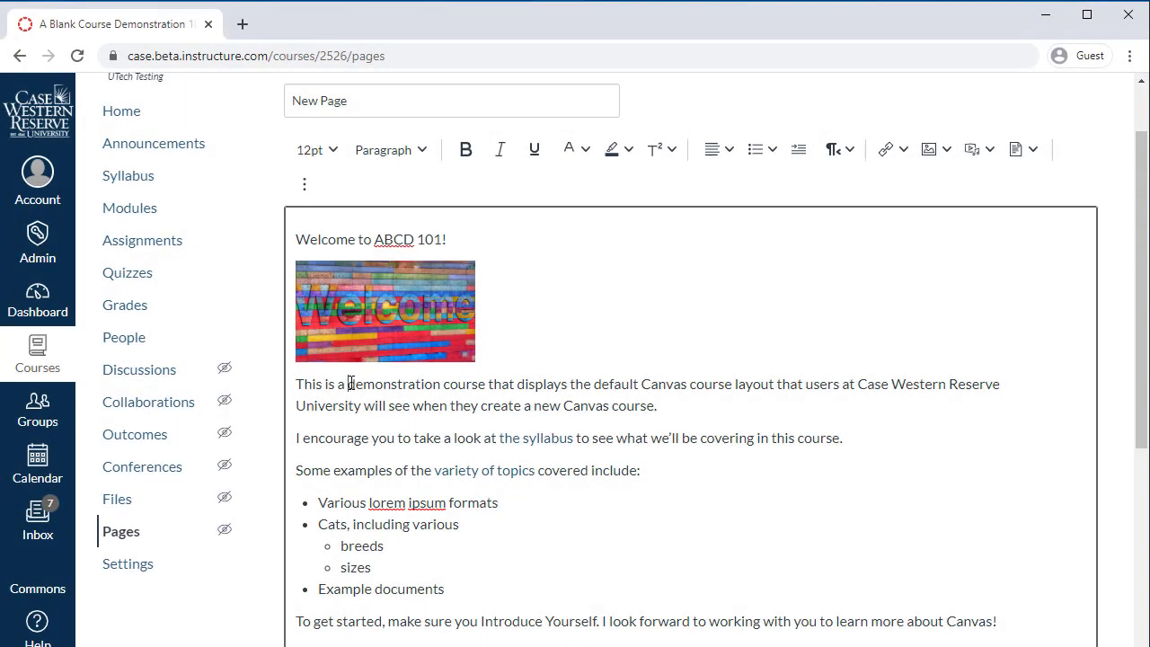
Make the word "demonstration" bold in the first paragraph below the image.
{"action": "left_click_drag", "start_coordinate": [348, 383], "coordinate": [441, 384]}
{"action": "left_click", "coordinate": [466, 150]}
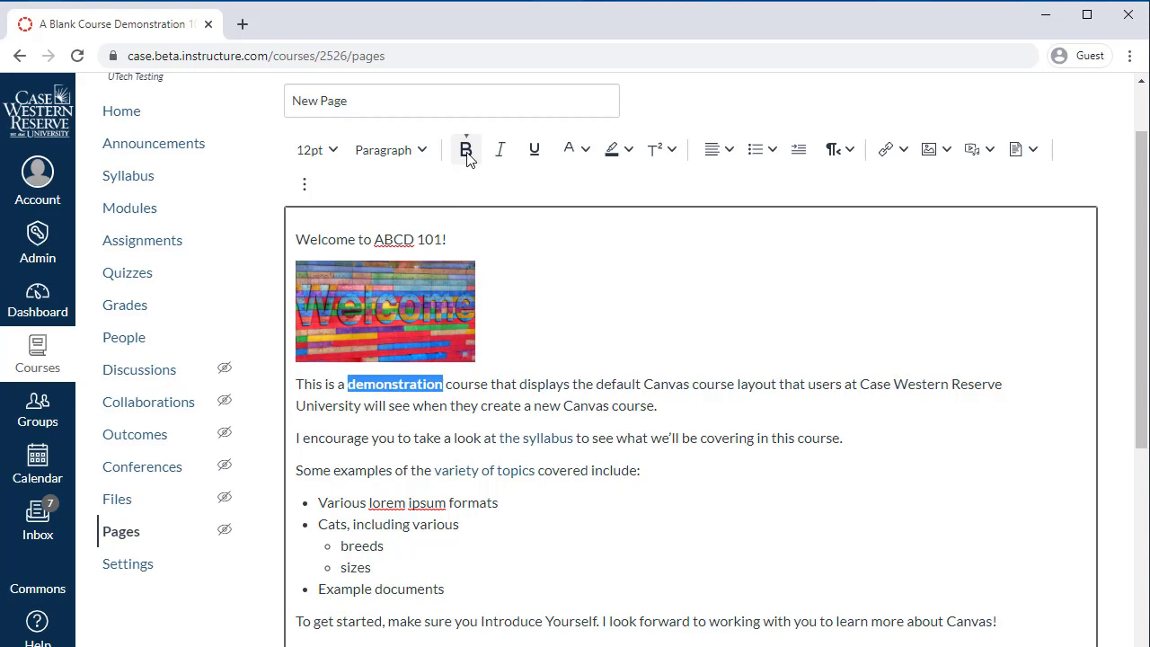
{"action": "left_click", "coordinate": [359, 239]}
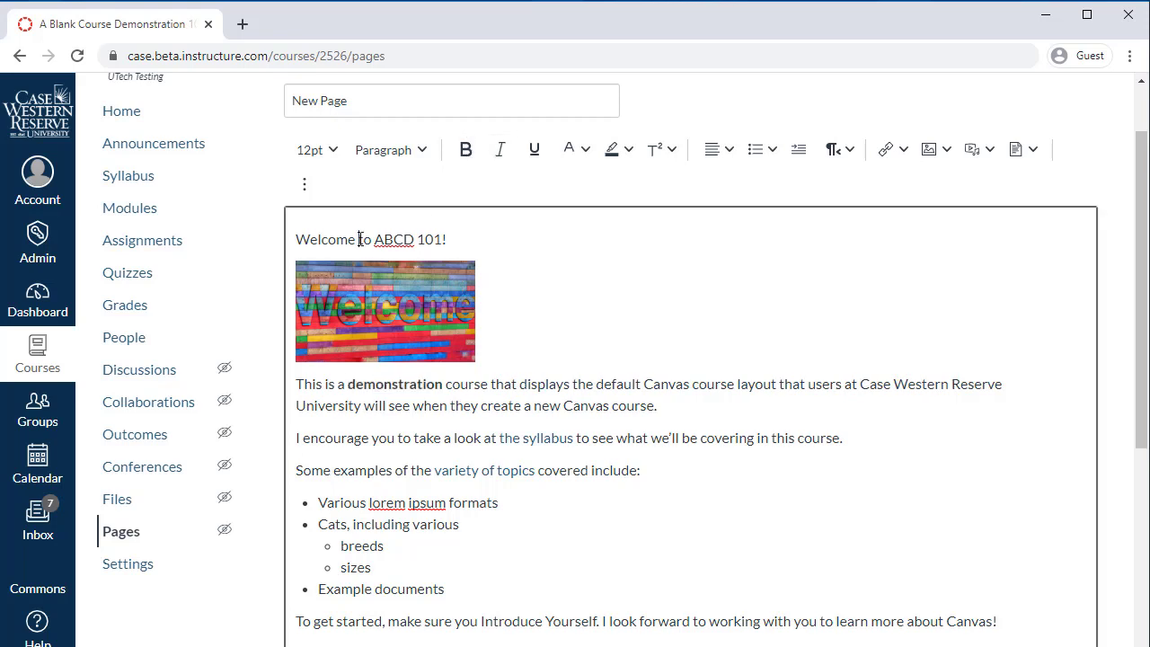
Format the line "Welcome to ABCD 101!" as Heading 2.
{"action": "triple_click", "coordinate": [360, 239]}
{"action": "left_click", "coordinate": [386, 149]}
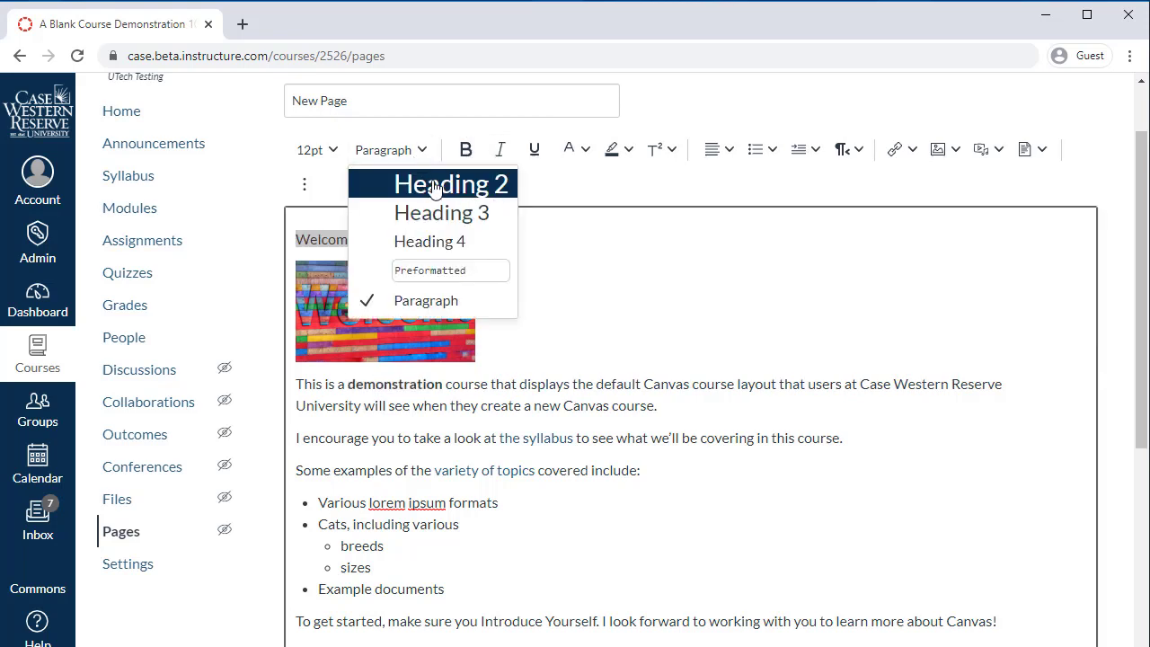
{"action": "left_click", "coordinate": [434, 186]}
{"action": "left_click", "coordinate": [575, 243]}
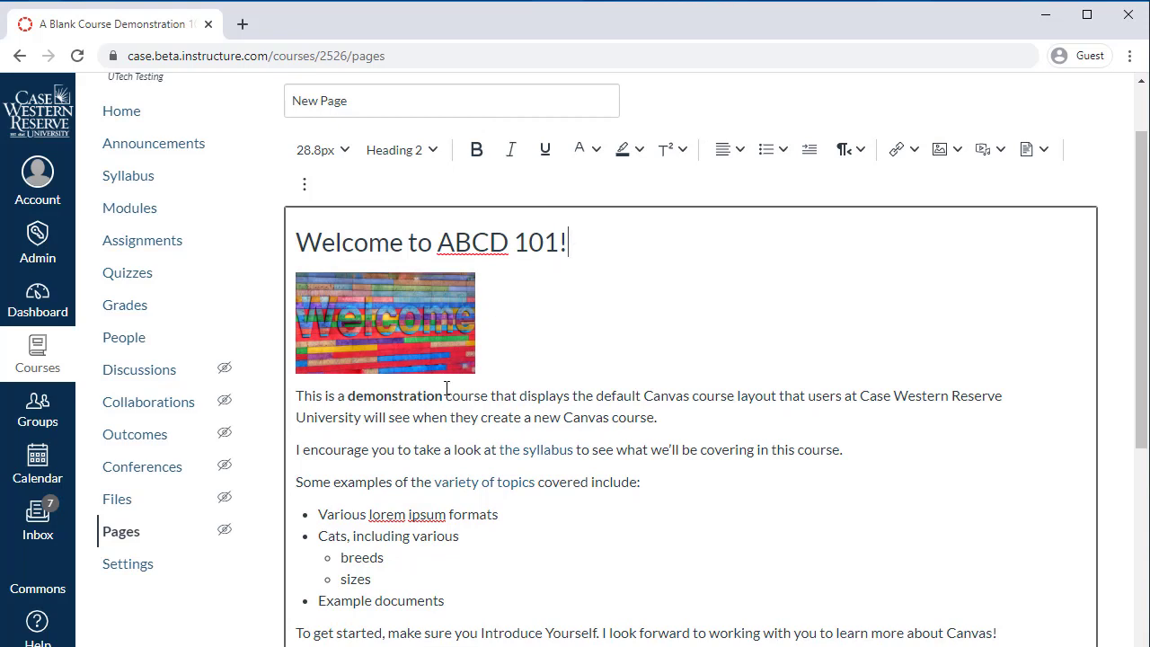
Color the phrase "default Canvas course layout" in the first paragraph purple.
{"action": "left_click_drag", "start_coordinate": [595, 395], "coordinate": [778, 397]}
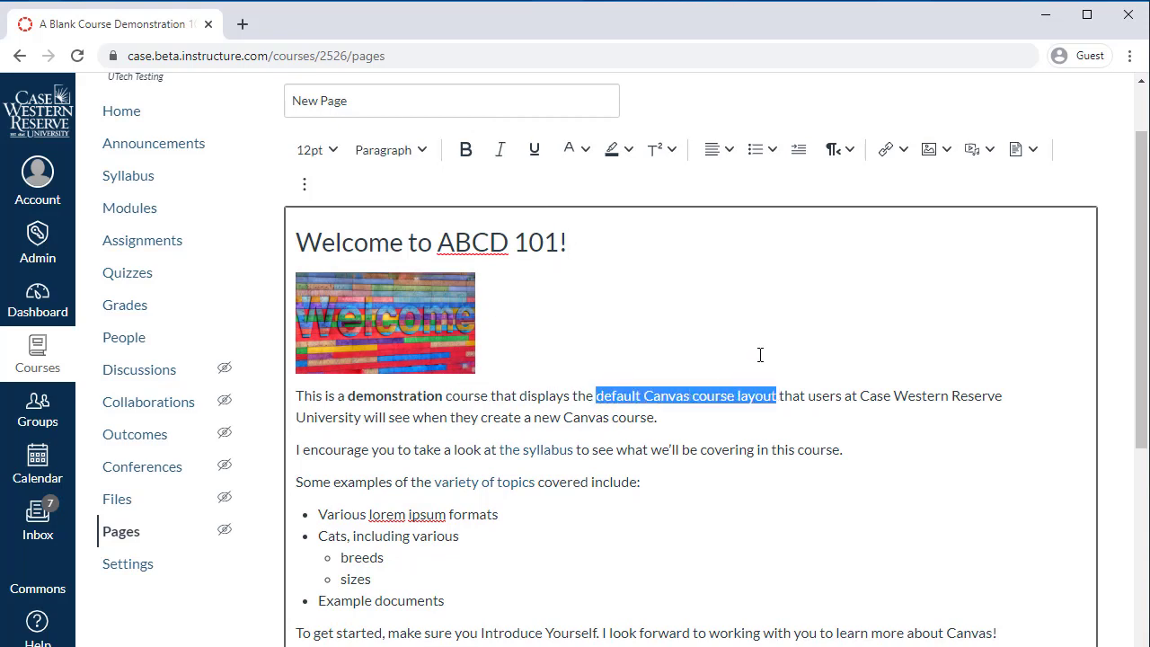
{"action": "left_click", "coordinate": [584, 149]}
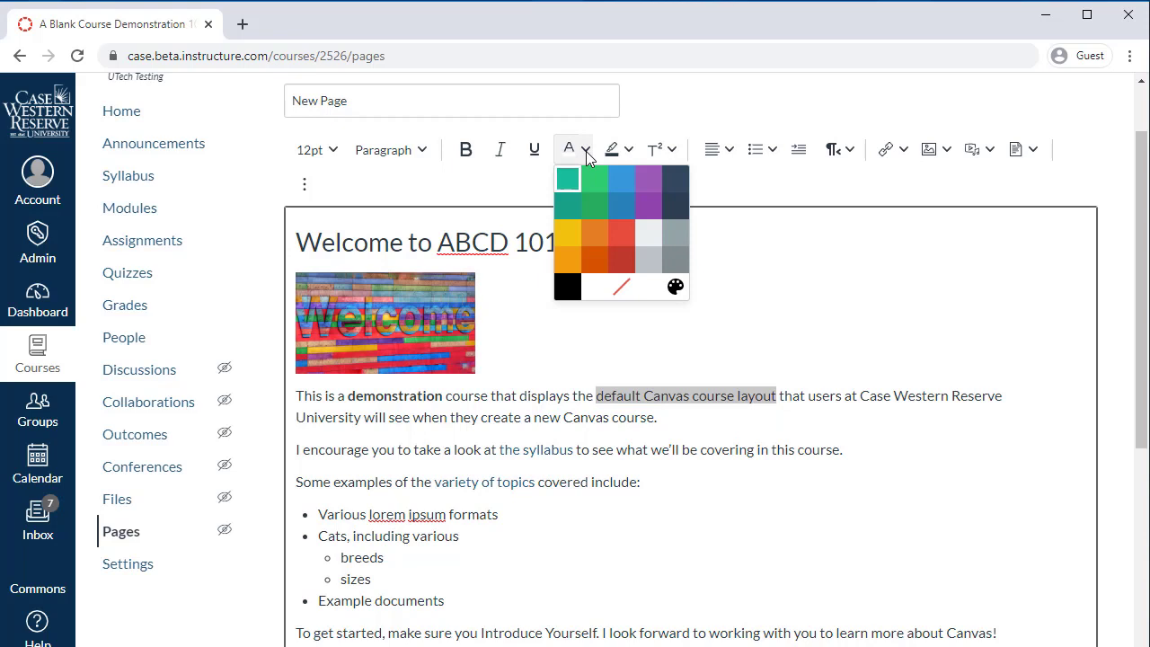
{"action": "left_click", "coordinate": [648, 181]}
{"action": "left_click", "coordinate": [782, 398]}
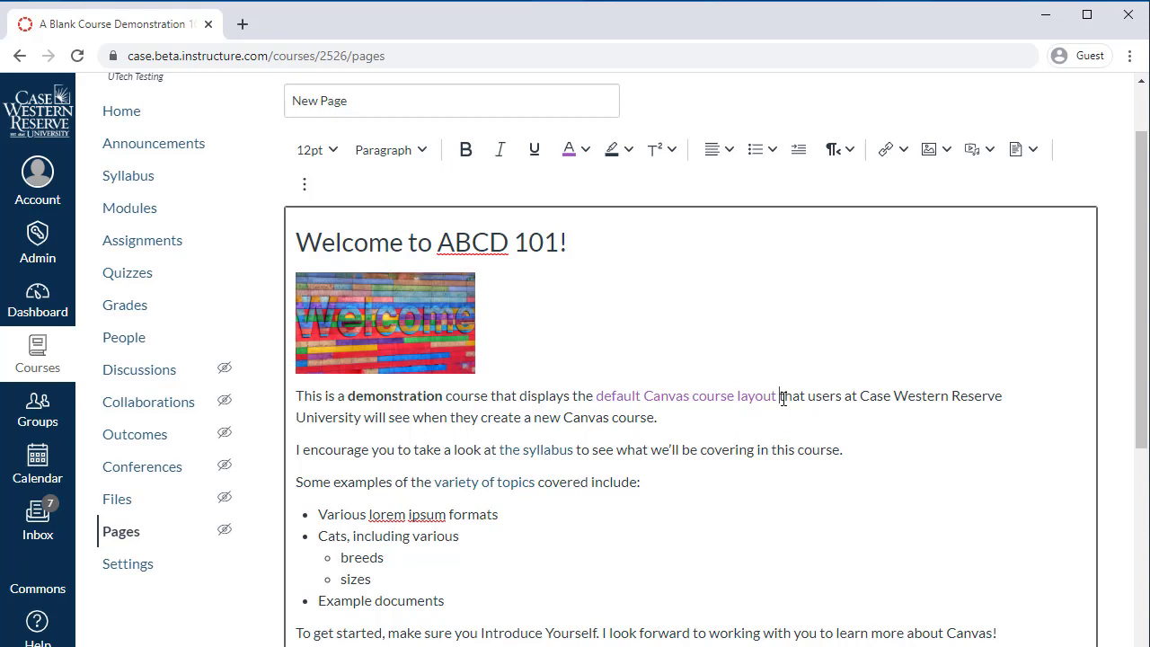
Change the bullets of the topics list and its nested "breeds" and "sizes" items to the square style.
{"action": "left_click", "coordinate": [768, 149]}
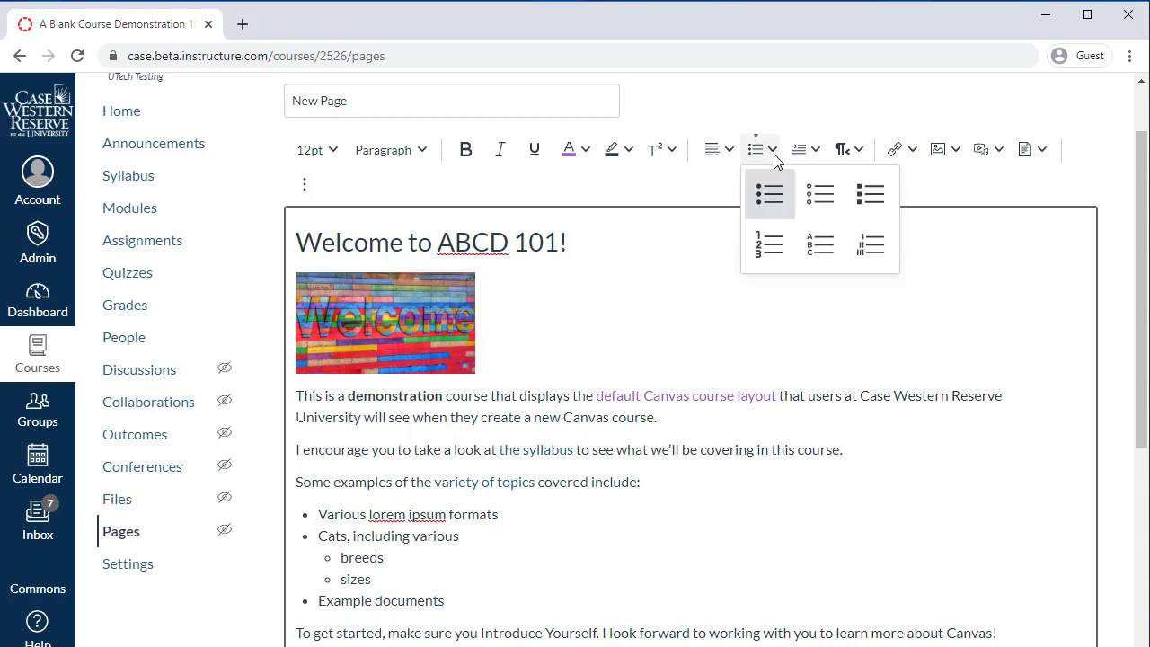
{"action": "left_click", "coordinate": [866, 196]}
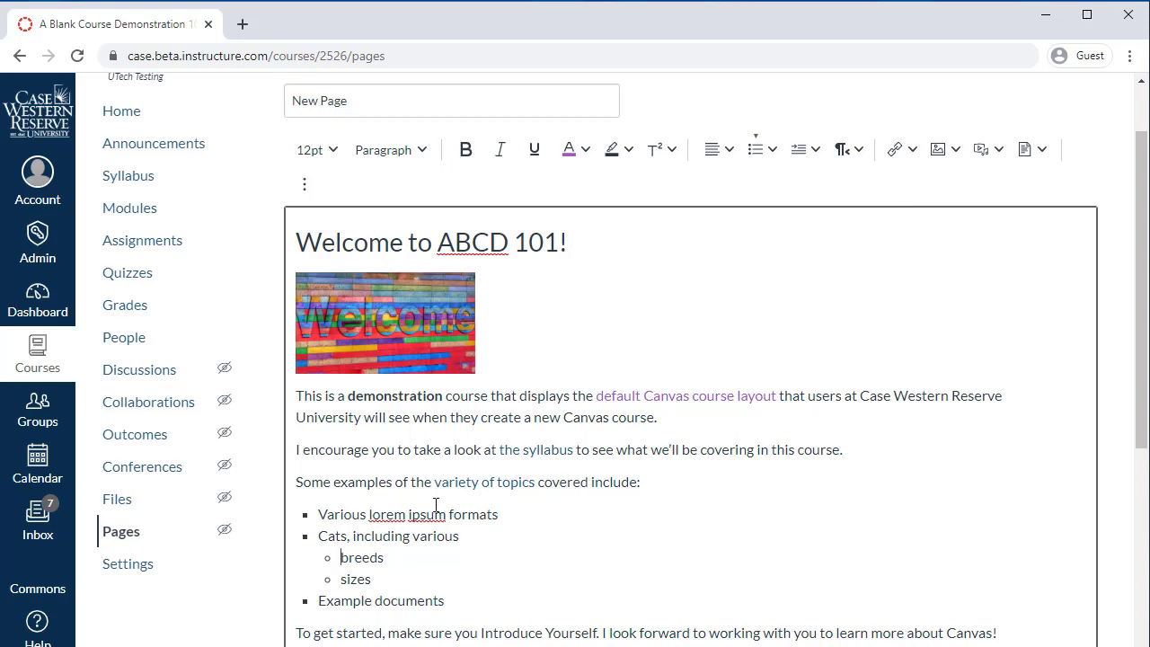
{"action": "left_click", "coordinate": [773, 152]}
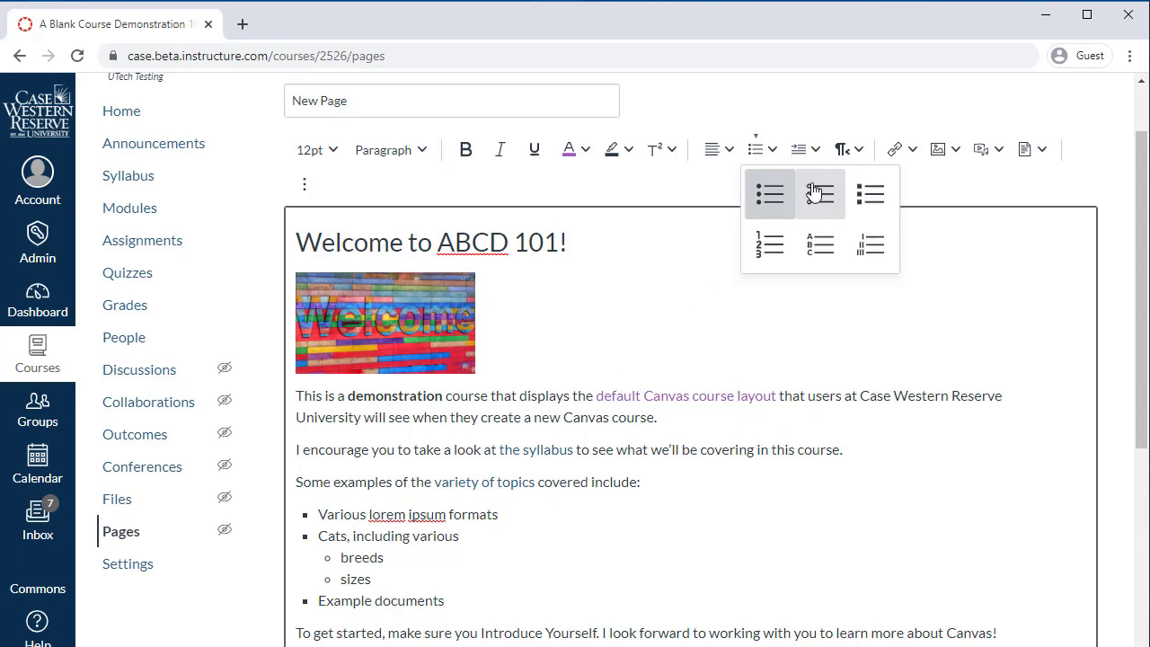
{"action": "left_click", "coordinate": [861, 195]}
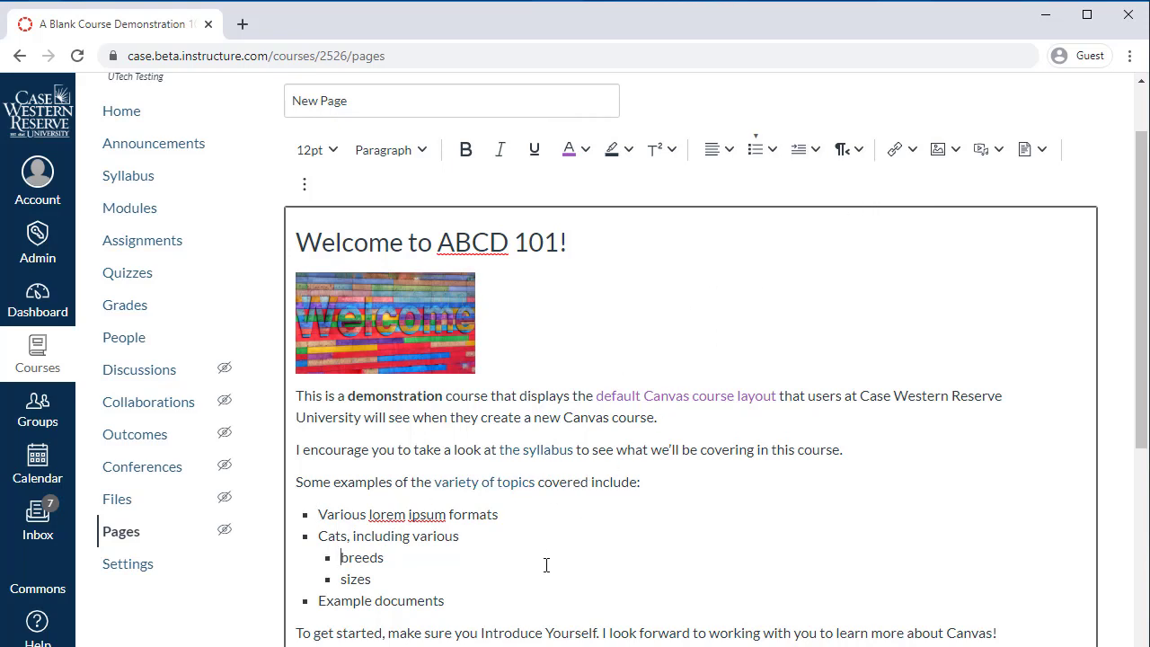
{"action": "left_click", "coordinate": [517, 593]}
Shorten the editor's content area so that it ends just below the page's last paragraph.
{"action": "scroll", "coordinate": [517, 593], "scroll_direction": "down", "scroll_amount": 6}
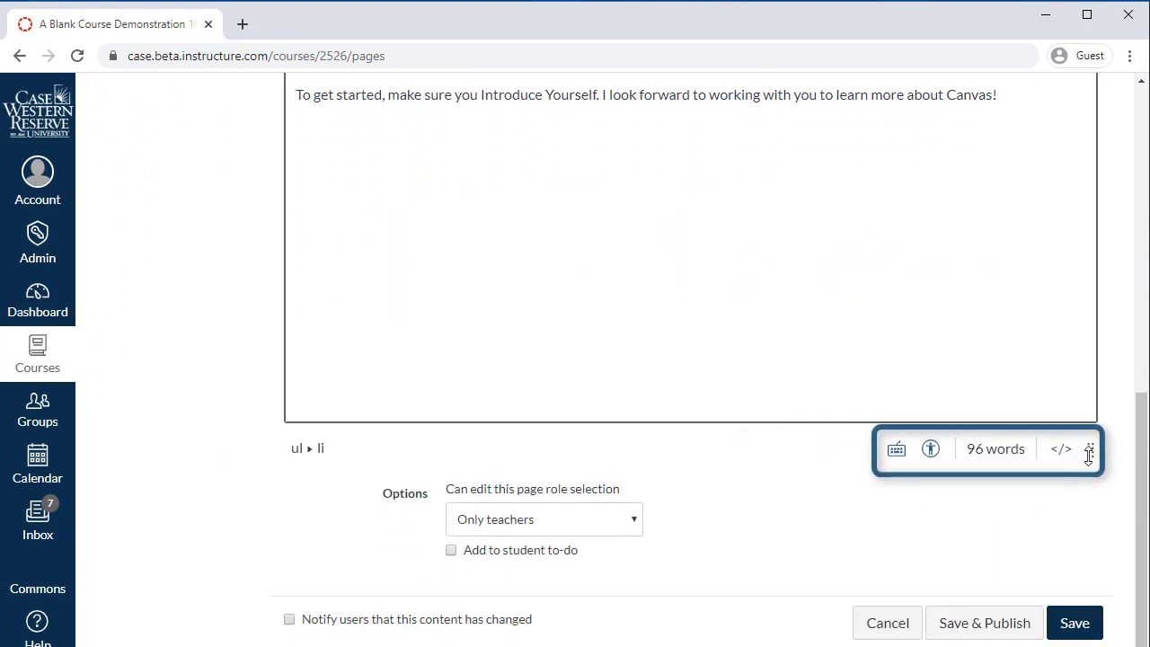
{"action": "left_click_drag", "start_coordinate": [1089, 451], "coordinate": [1085, 186]}
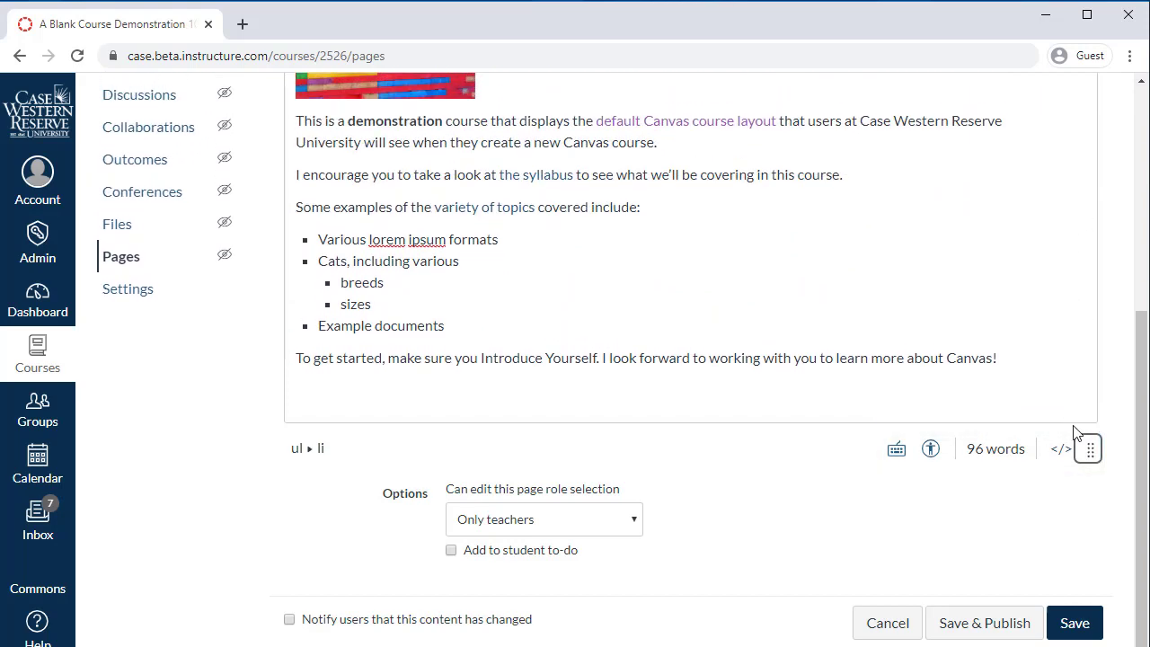
{"action": "mouse_move", "coordinate": [1088, 441]}
{"action": "left_mouse_down"}
{"action": "mouse_move", "coordinate": [1087, 370]}
{"action": "mouse_move", "coordinate": [1088, 442]}
{"action": "left_mouse_up"}
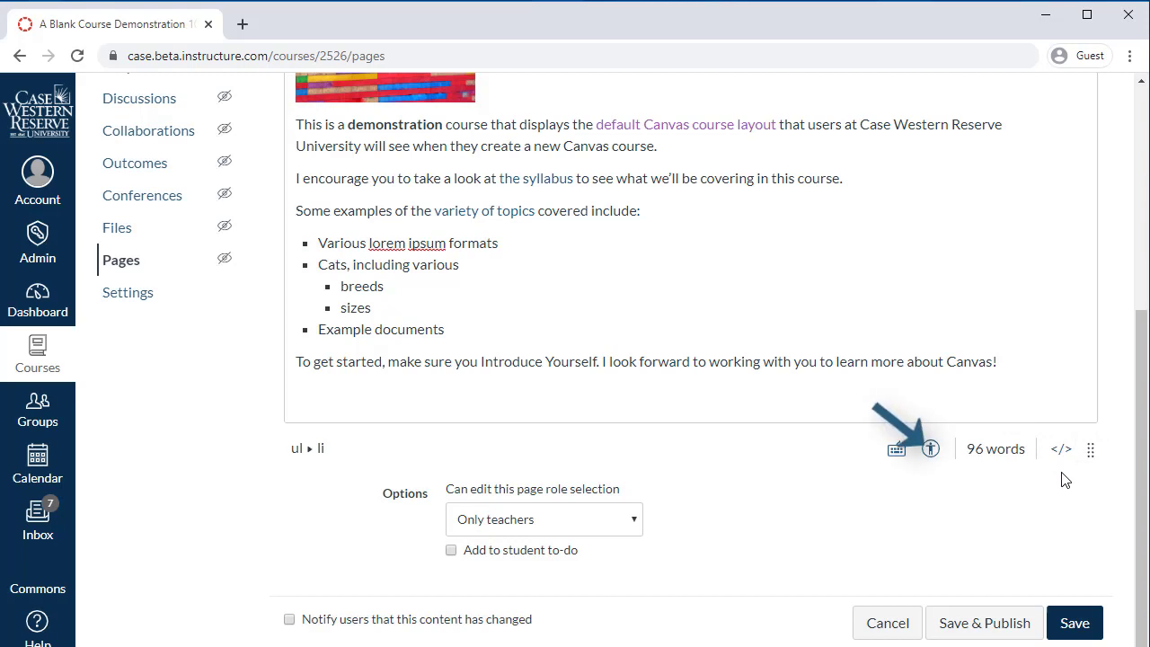
Run the Accessibility Checker and fix the low-contrast line's text color by applying dark red, rgb(170, 3, 3).
{"action": "left_click", "coordinate": [930, 448]}
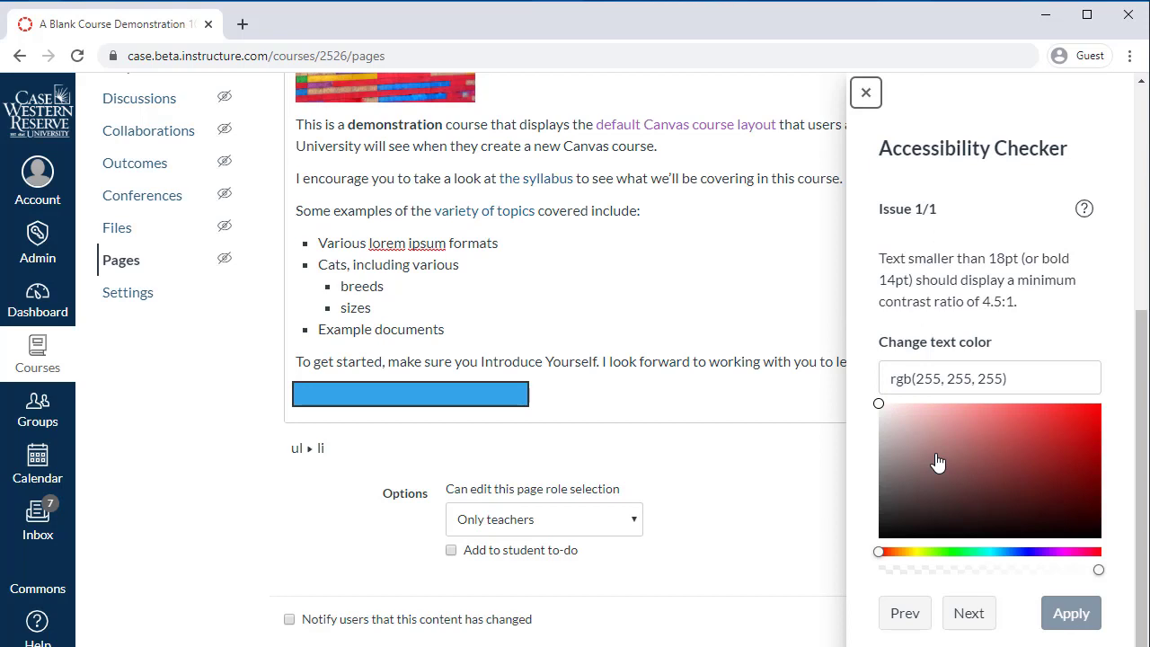
{"action": "mouse_move", "coordinate": [1003, 450]}
{"action": "left_mouse_down"}
{"action": "mouse_move", "coordinate": [1090, 532]}
{"action": "mouse_move", "coordinate": [1097, 448]}
{"action": "left_mouse_up"}
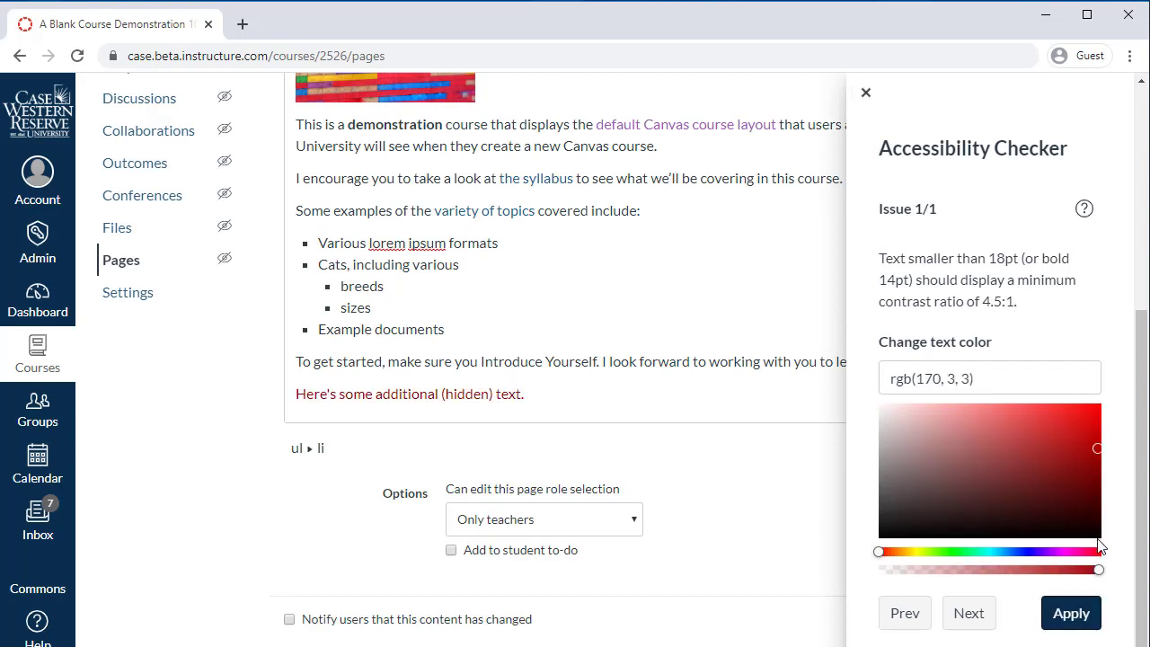
{"action": "left_click", "coordinate": [1070, 613]}
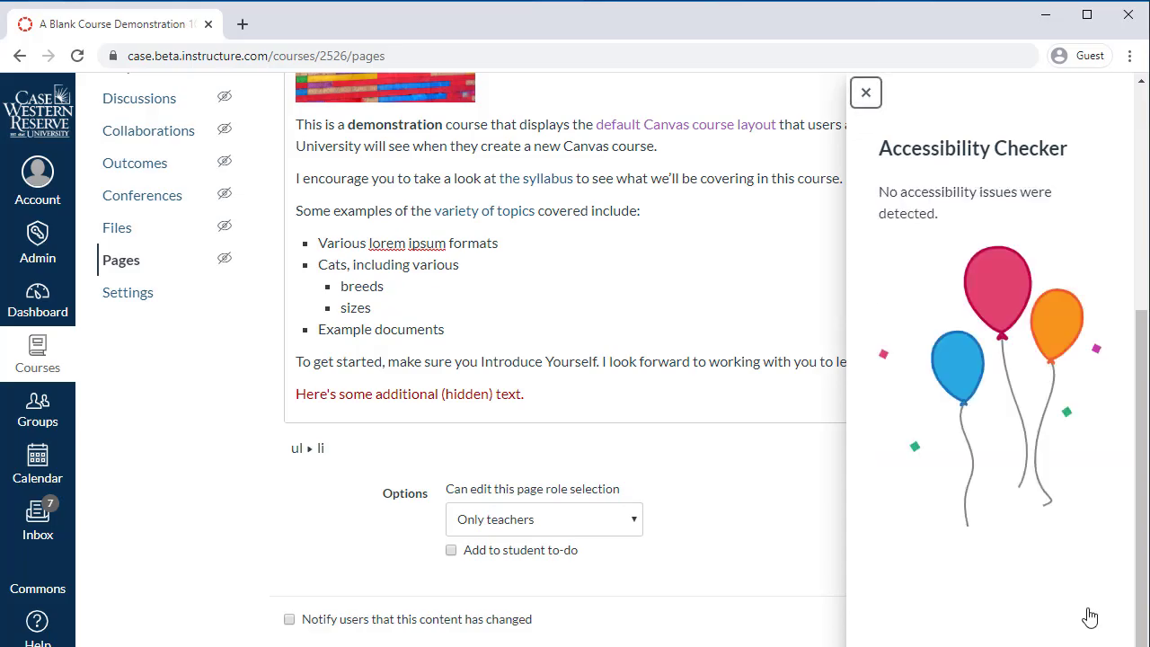